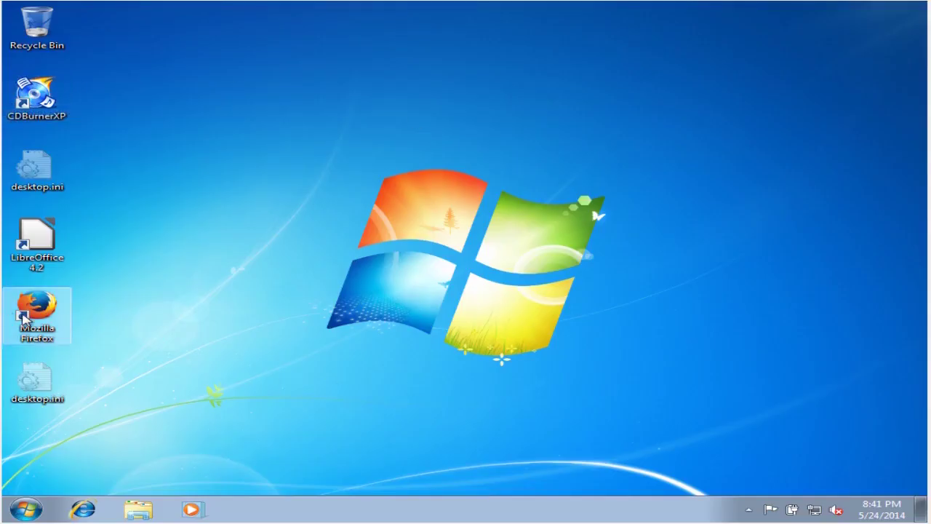
Launch Firefox and search Startpage for 'waik'
{"action": "double_click", "coordinate": [36, 306]}
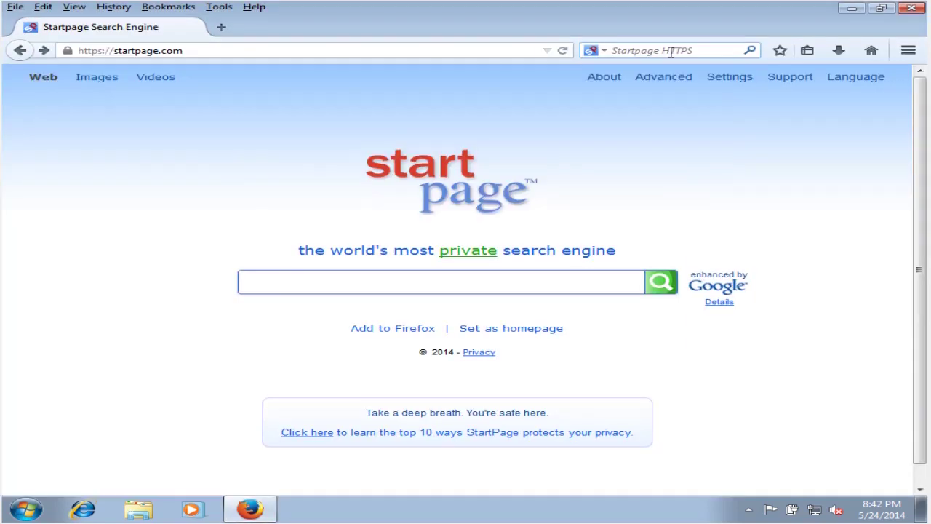
{"action": "left_click", "coordinate": [670, 51]}
{"action": "type", "text": "waik"}
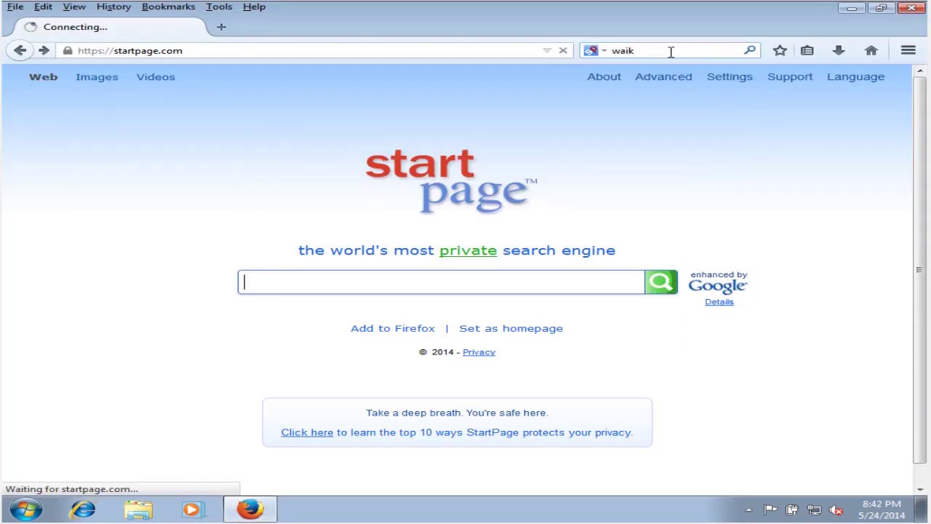
{"action": "key", "text": "Return"}
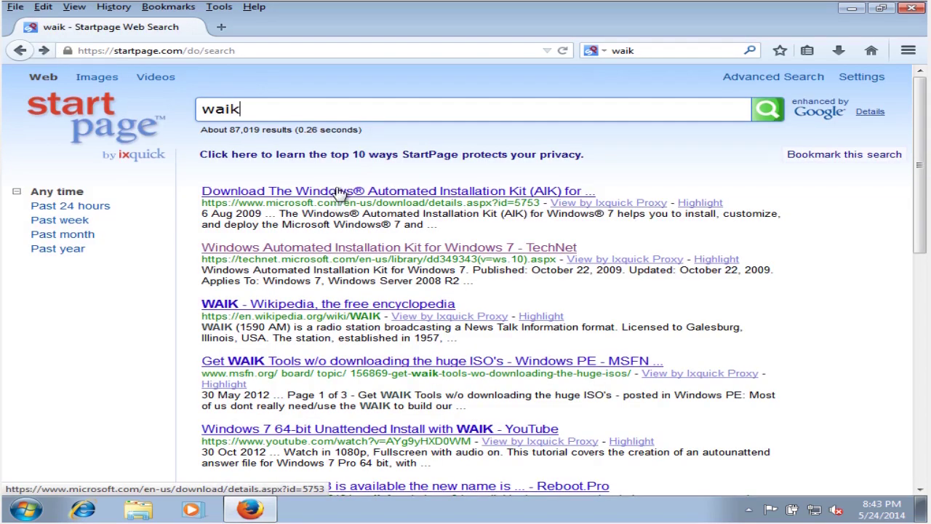
From the Microsoft Download Center AIK page, save KB3AIK_EN.iso to disk
{"action": "left_click", "coordinate": [341, 190]}
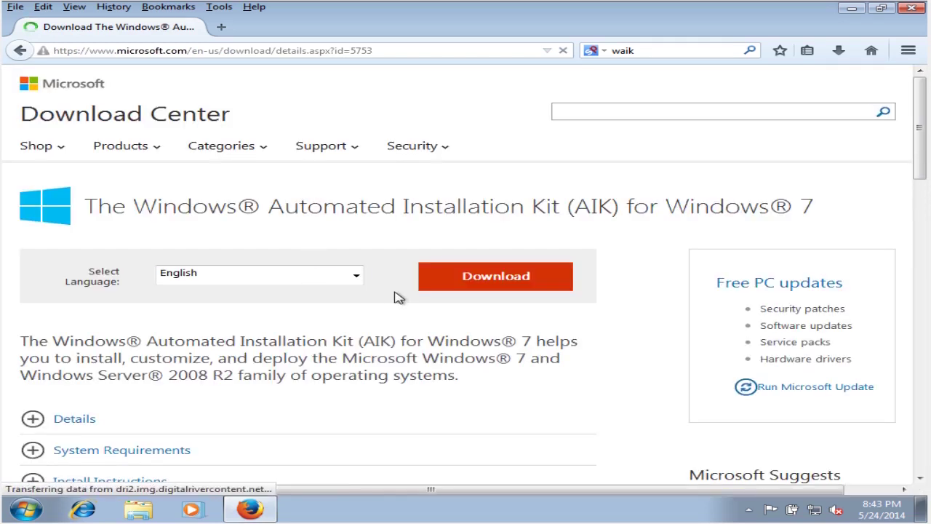
{"action": "left_click", "coordinate": [493, 276]}
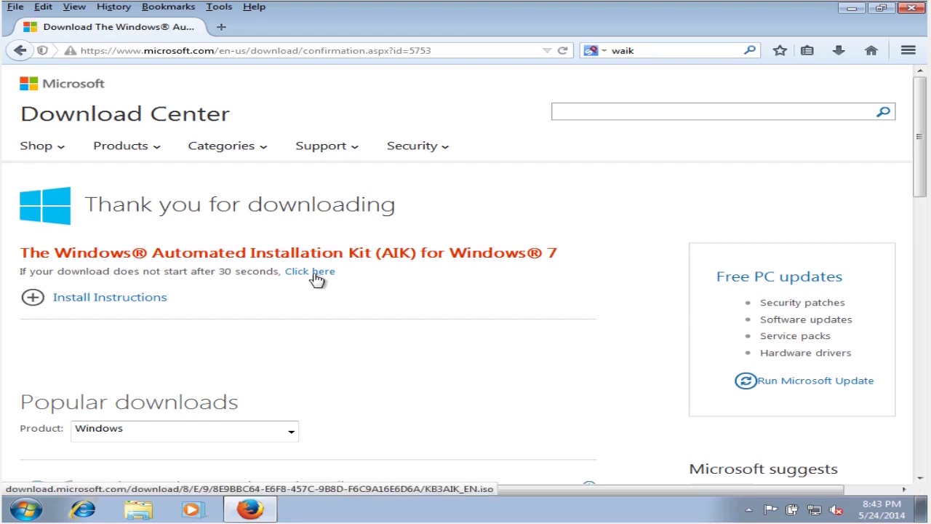
{"action": "left_click", "coordinate": [316, 277]}
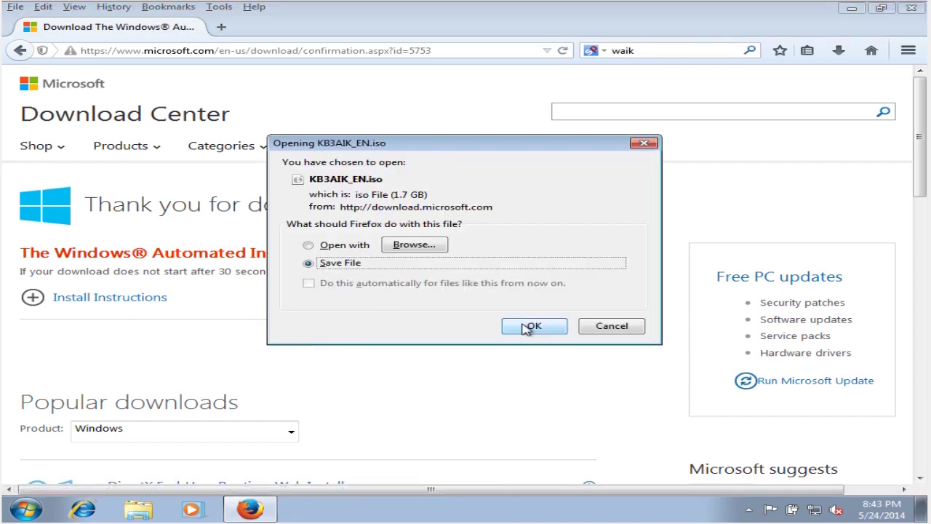
{"action": "left_click", "coordinate": [533, 326]}
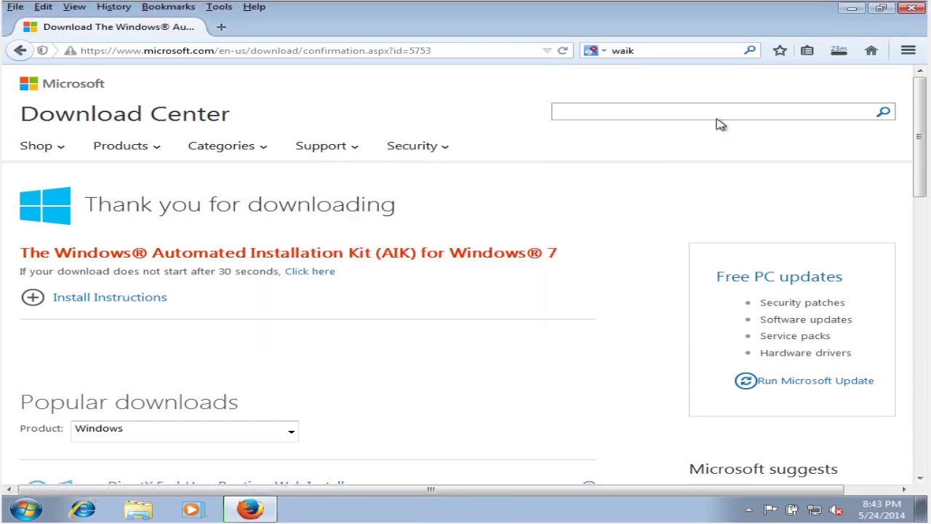
Search for 'rtse7en lite', look at the official downloads page, and return to the results
{"action": "left_click", "coordinate": [663, 52]}
{"action": "type", "text": "rtse7en lite"}
{"action": "key", "text": "Return"}
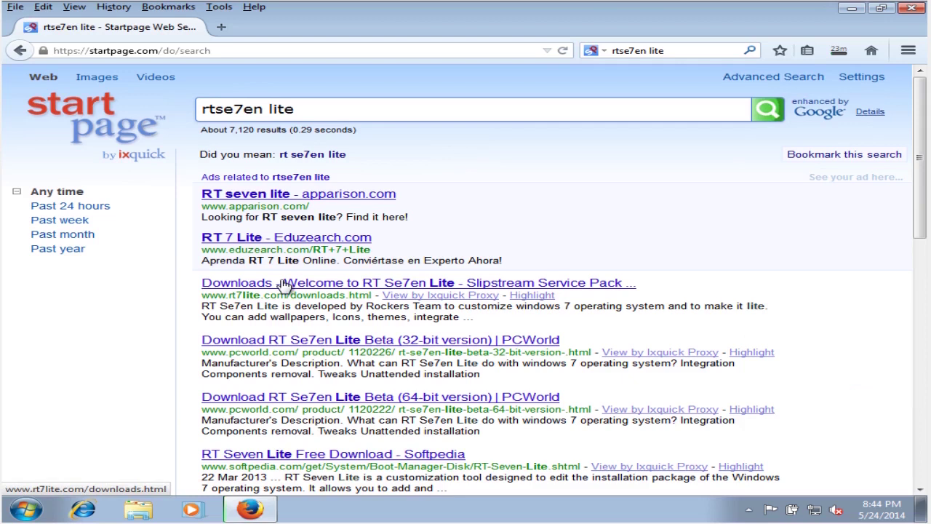
{"action": "left_click", "coordinate": [284, 284]}
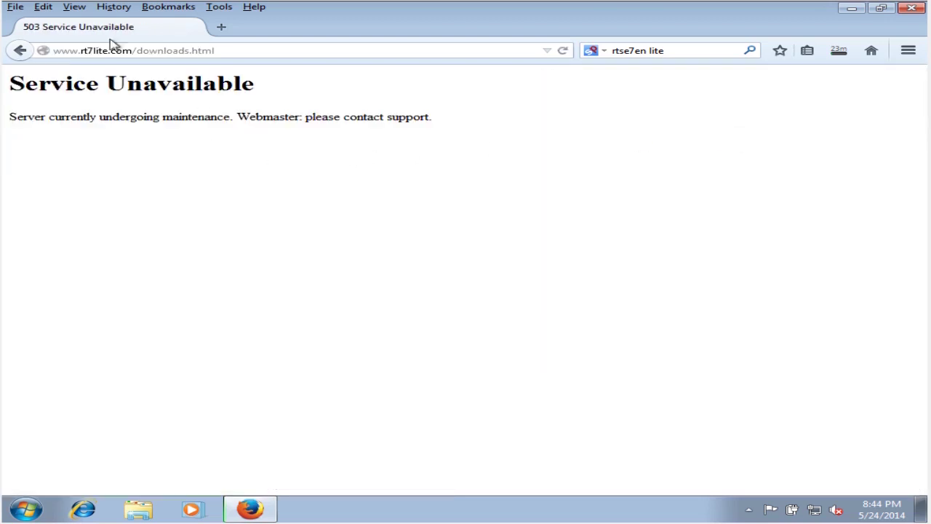
{"action": "left_click", "coordinate": [19, 50]}
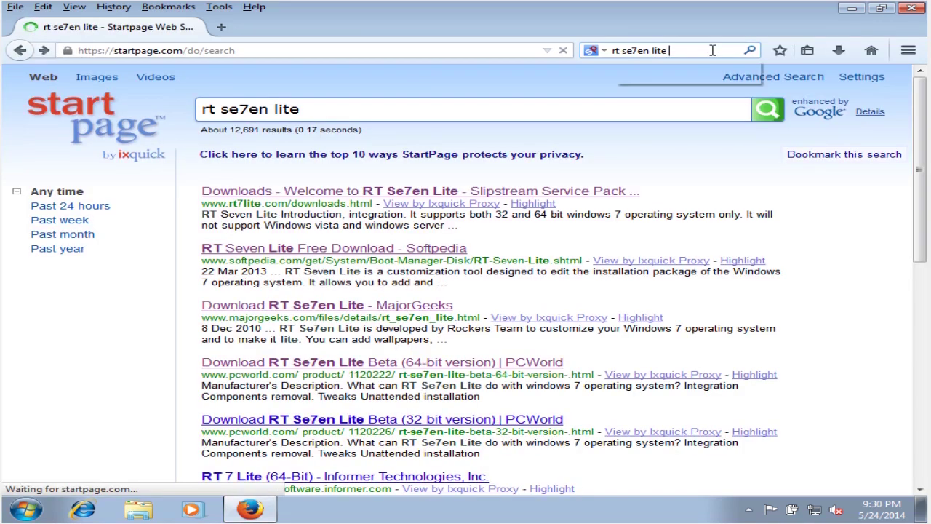
Refine the search to 'rt se7en lite 64 bit download' and open the RT 7 Lite (64-Bit) result
{"action": "type", "text": "4 bit "}
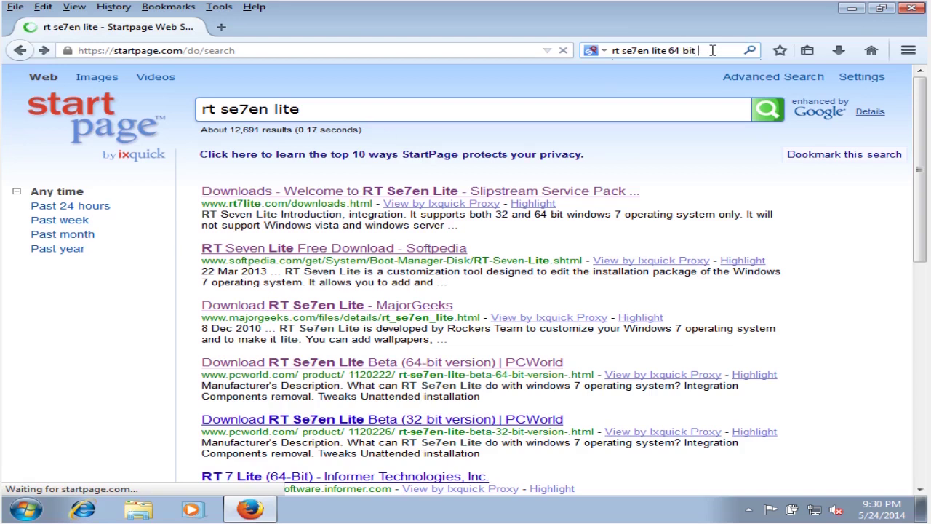
{"action": "type", "text": "download"}
{"action": "key", "text": "Return"}
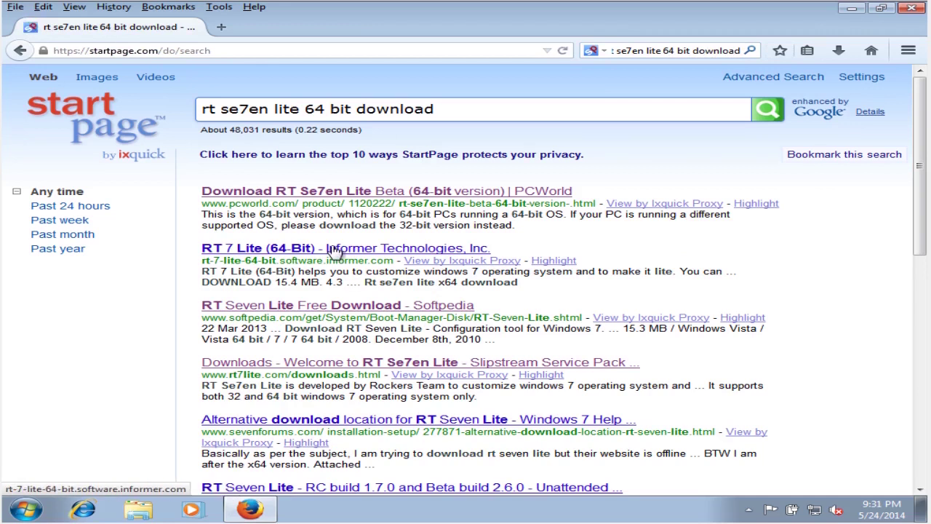
{"action": "middle_click", "coordinate": [335, 251]}
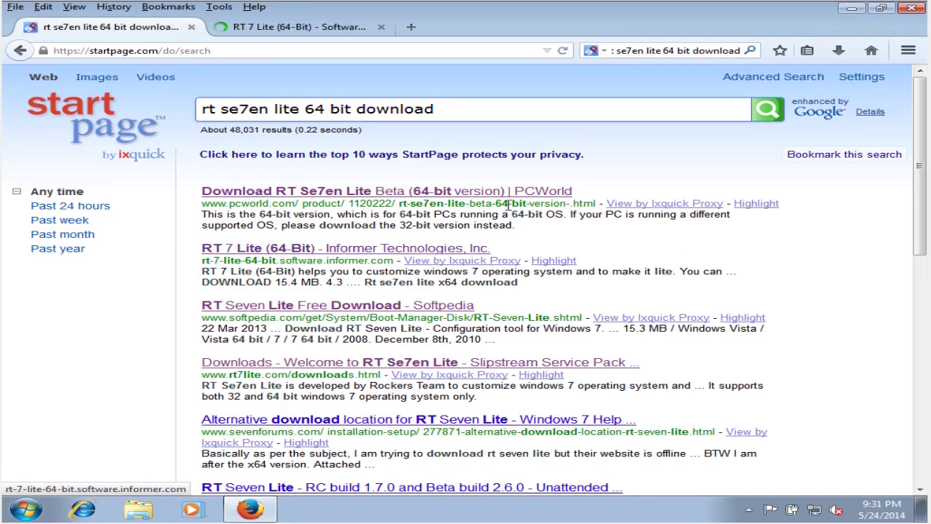
{"action": "left_click", "coordinate": [333, 27]}
Save rt_7_lite_win7_vista_x64.exe, declining the Software Informer offer both times
{"action": "scroll", "coordinate": [177, 136], "scroll_direction": "down", "scroll_amount": 6}
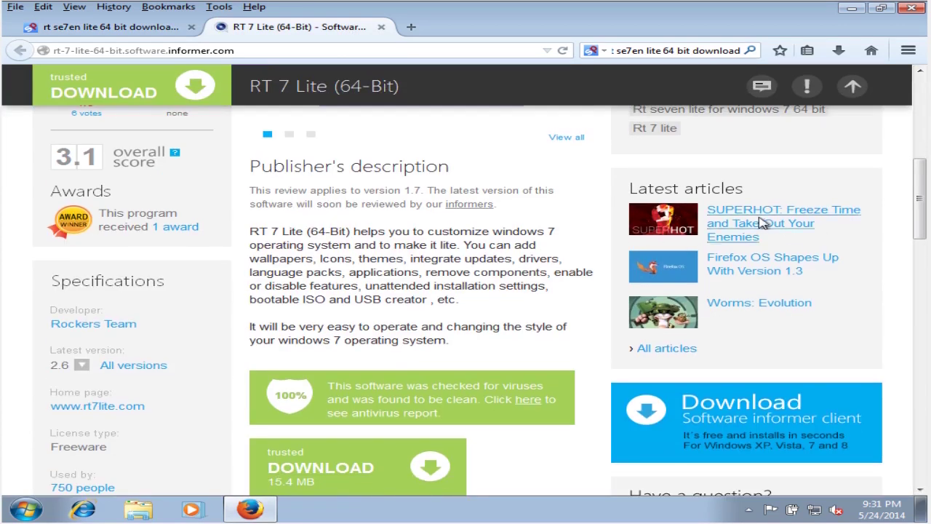
{"action": "left_click", "coordinate": [153, 94]}
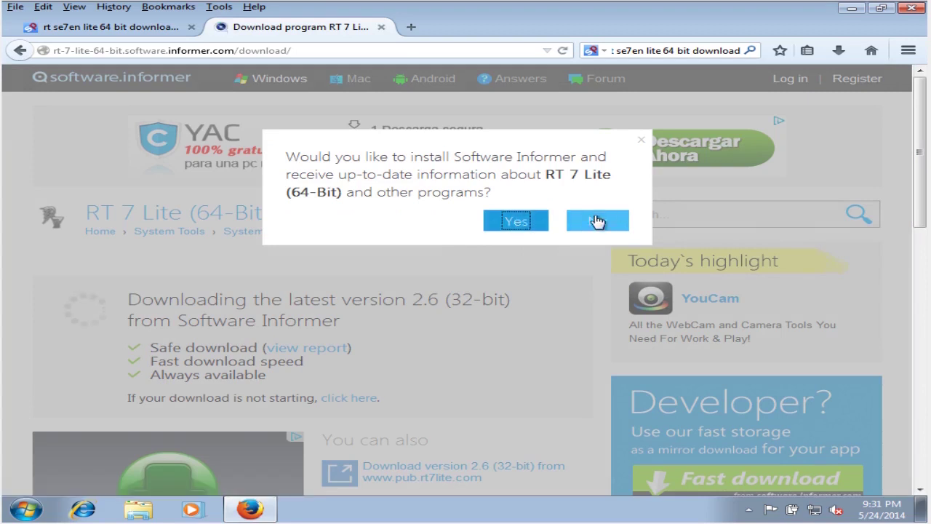
{"action": "left_click", "coordinate": [613, 224]}
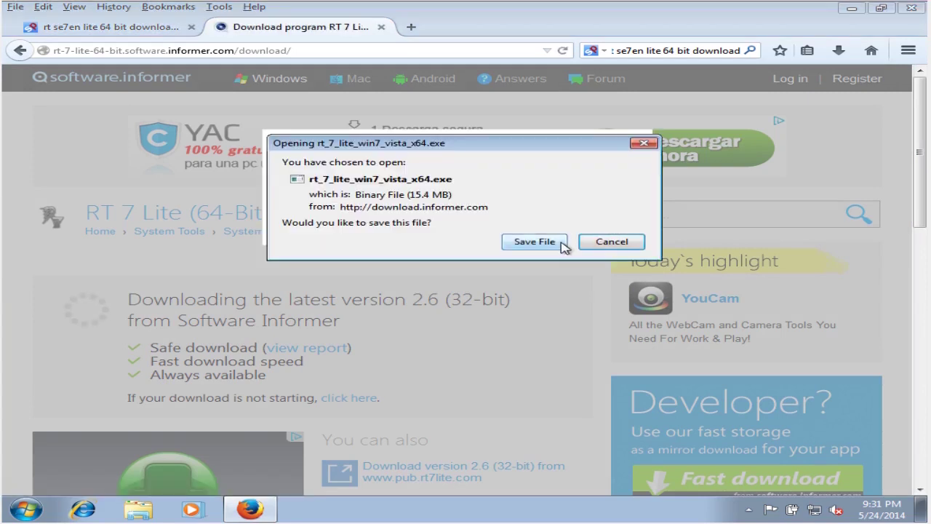
{"action": "left_click", "coordinate": [561, 246]}
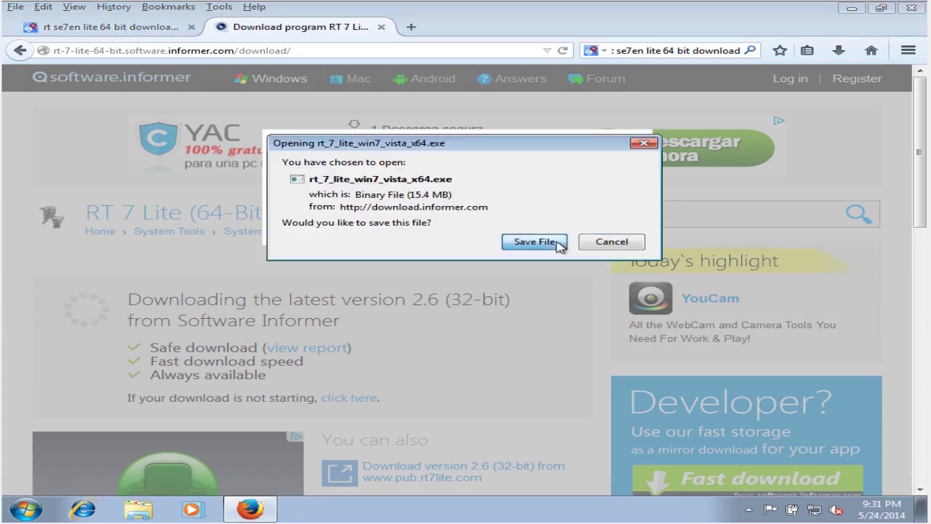
{"action": "left_click", "coordinate": [622, 223]}
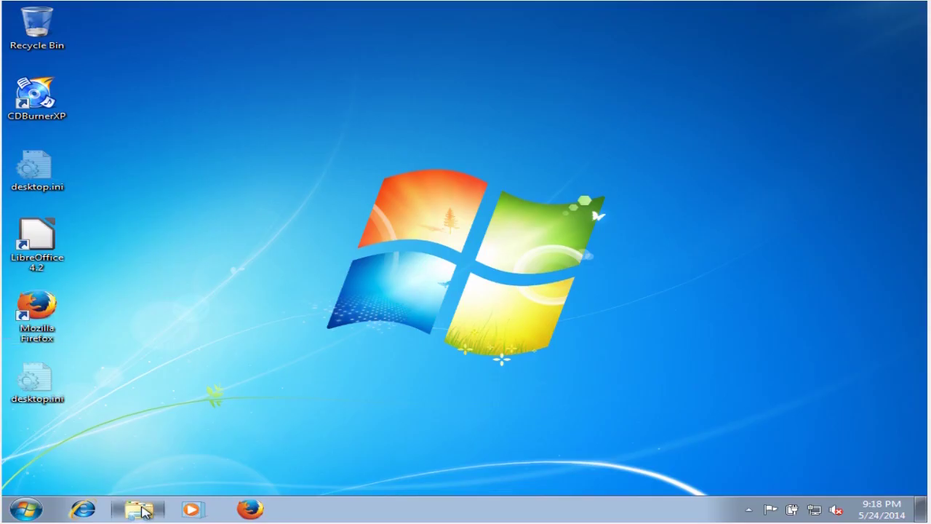
In C: Downloads, use 7-Zip's Extract to "KB3AIK_EN\" on KB3AIK_EN.iso
{"action": "left_click", "coordinate": [138, 509]}
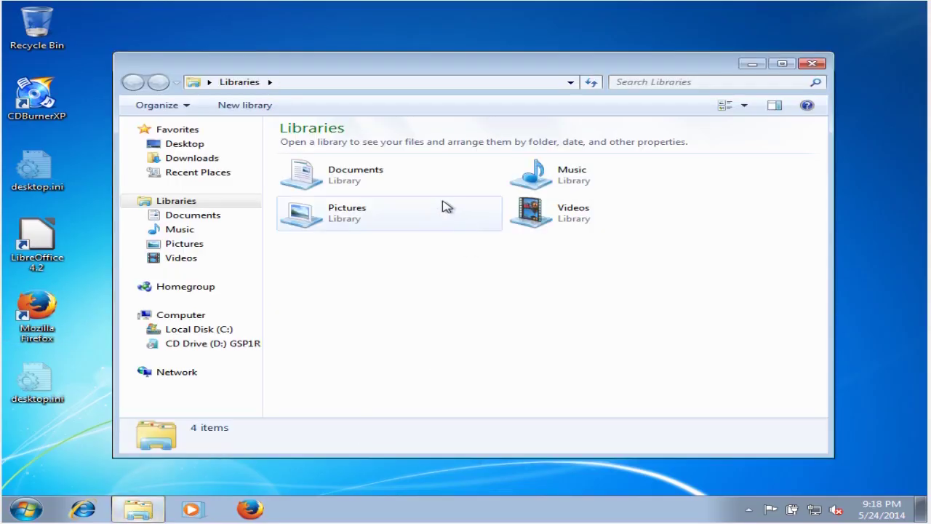
{"action": "left_click", "coordinate": [192, 329]}
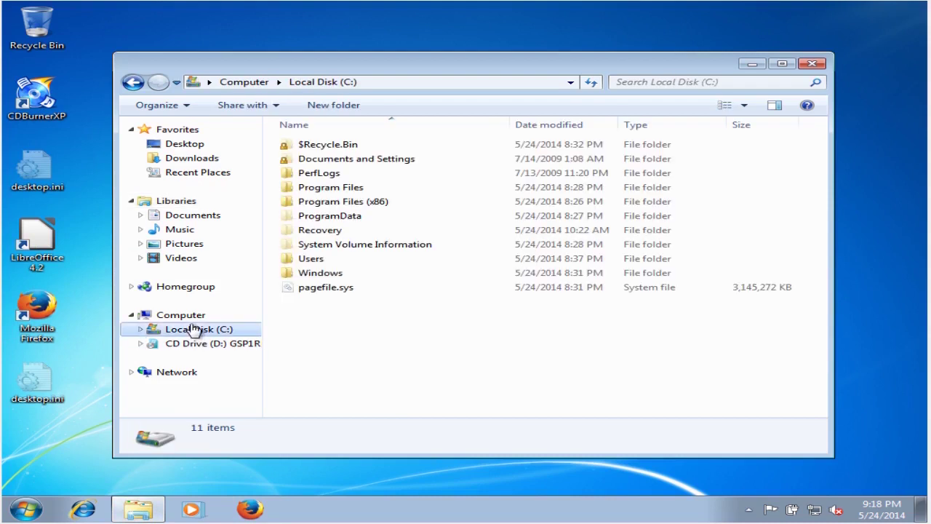
{"action": "left_click", "coordinate": [180, 158]}
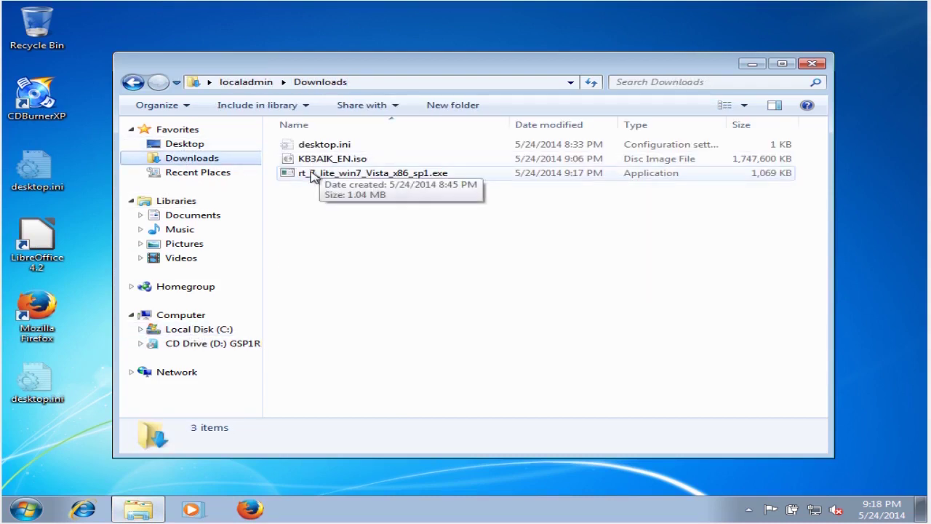
{"action": "right_click", "coordinate": [311, 159]}
{"action": "mouse_move", "coordinate": [372, 184]}
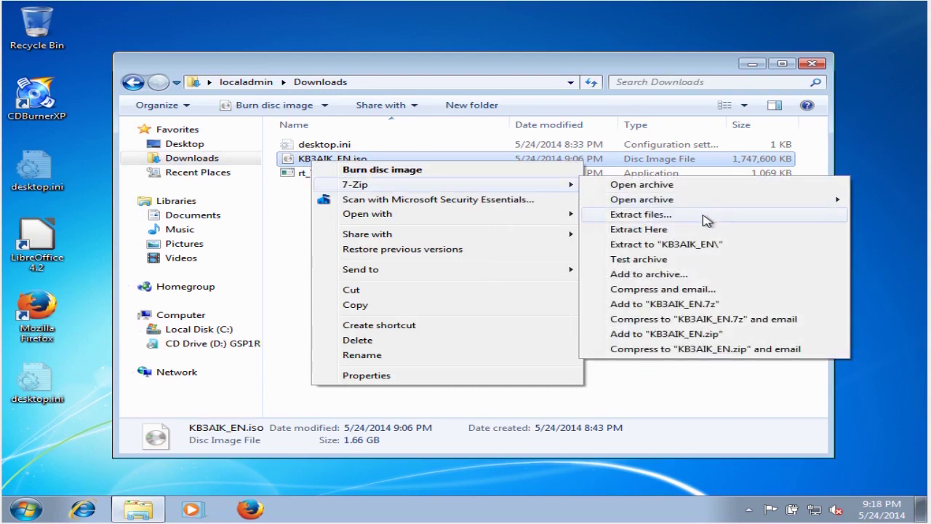
{"action": "left_click", "coordinate": [707, 245]}
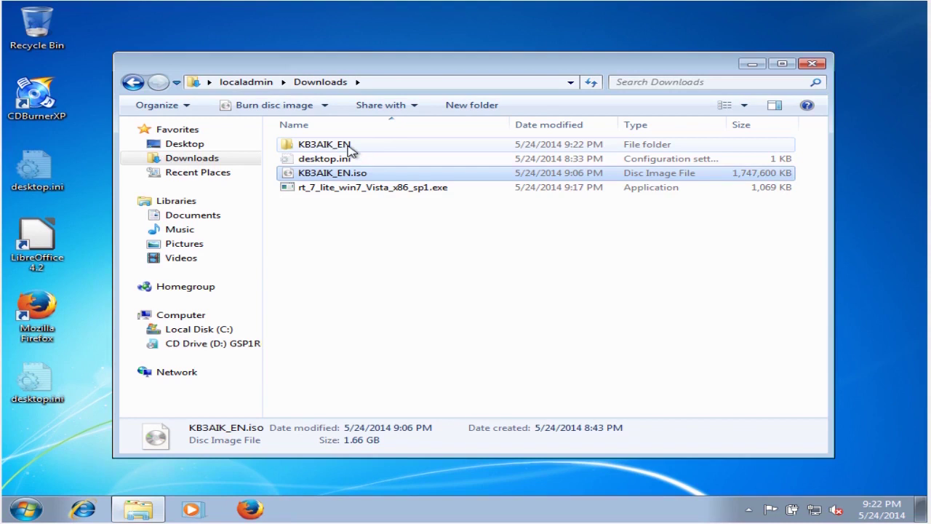
Run StartCD.exe from the KB3AIK_EN folder and start Windows AIK Setup
{"action": "double_click", "coordinate": [354, 148]}
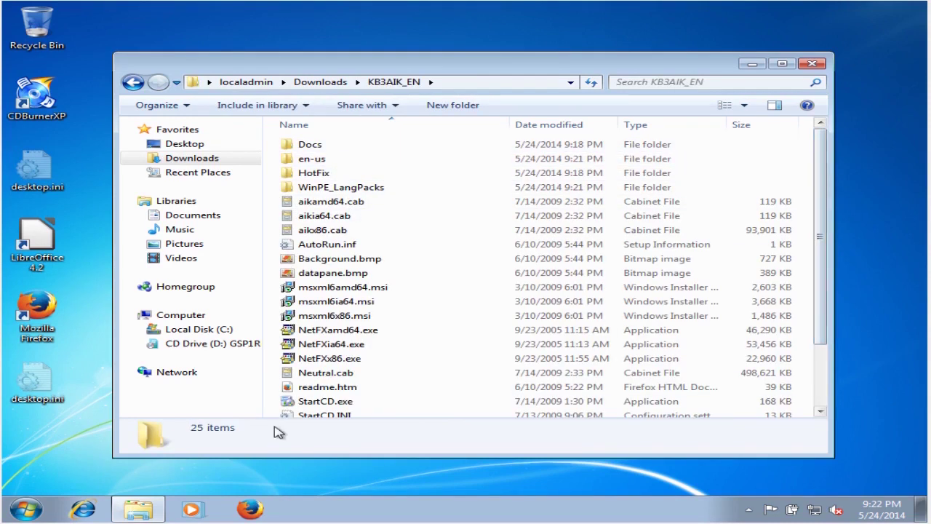
{"action": "left_click", "coordinate": [332, 403]}
{"action": "double_click", "coordinate": [332, 403]}
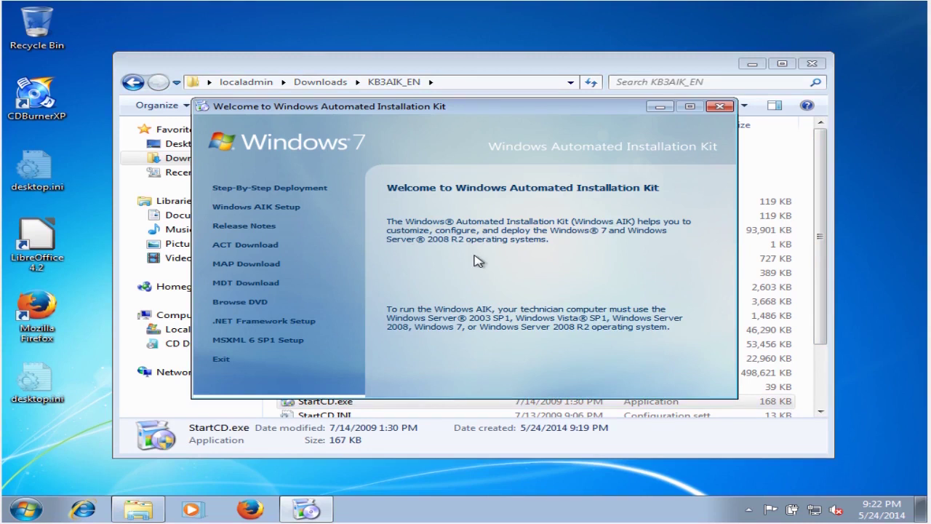
{"action": "mouse_move", "coordinate": [214, 206]}
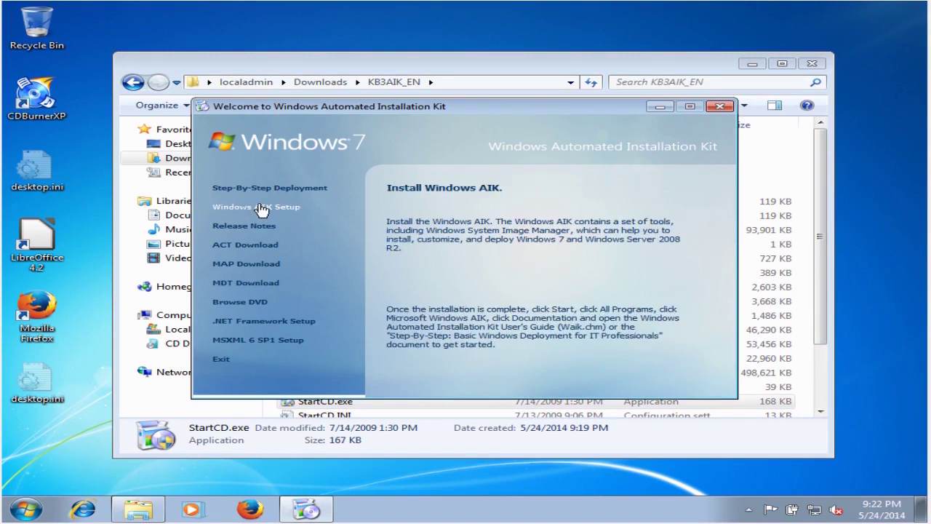
{"action": "left_click", "coordinate": [258, 210]}
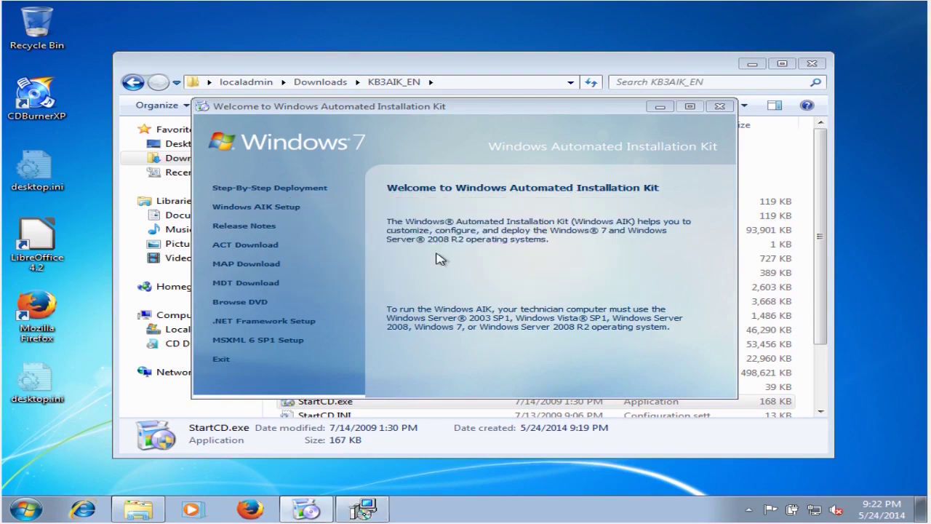
Accept the license, install to C:\Program Files\Windows AIK\ for everyone, then exit the welcome window
{"action": "left_click", "coordinate": [641, 370]}
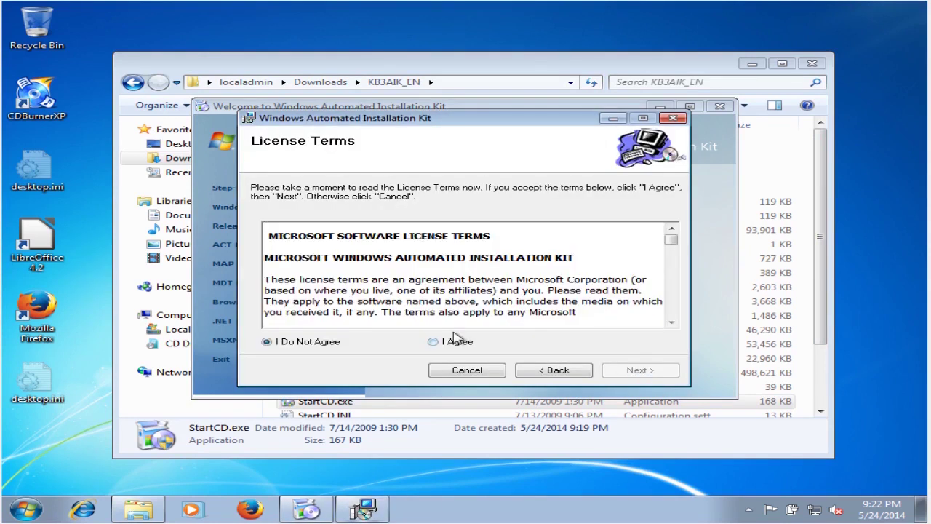
{"action": "left_click", "coordinate": [454, 341]}
{"action": "left_click", "coordinate": [632, 371]}
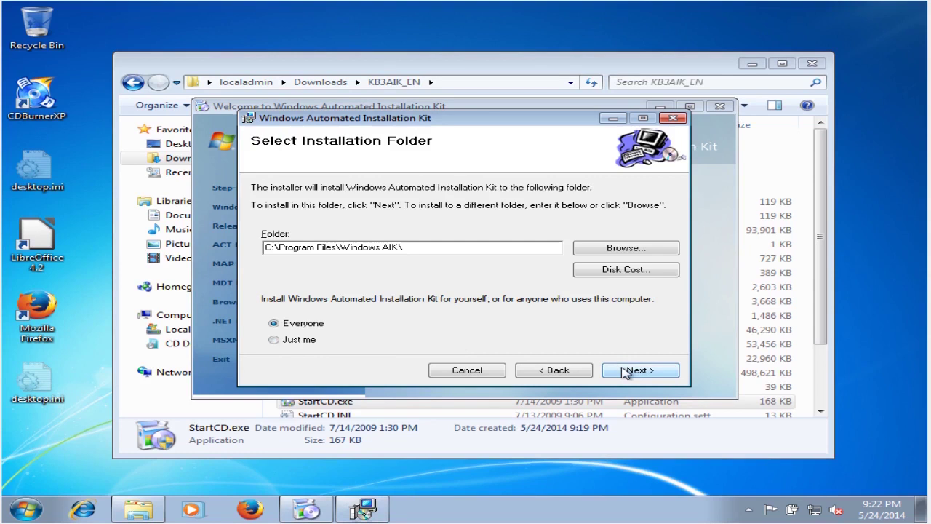
{"action": "left_click", "coordinate": [627, 371]}
{"action": "left_click", "coordinate": [625, 371]}
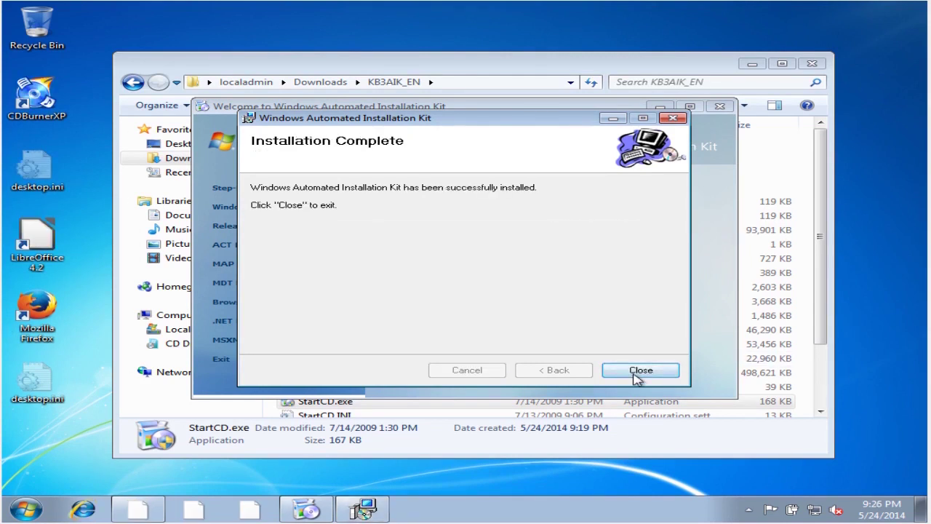
{"action": "left_click", "coordinate": [640, 370]}
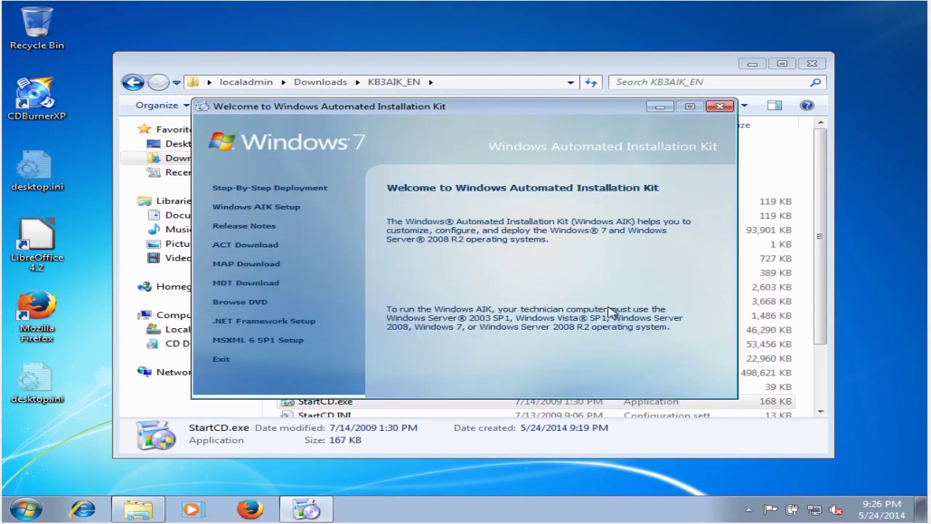
{"action": "left_click", "coordinate": [226, 358]}
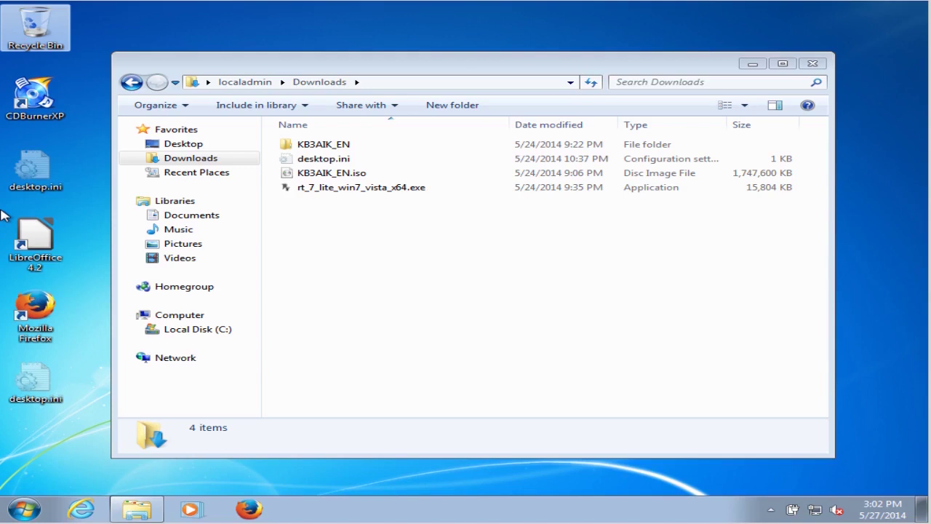
Run rt_7_lite_win7_vista_x64.exe and install with the default folder and accepted license
{"action": "double_click", "coordinate": [444, 188]}
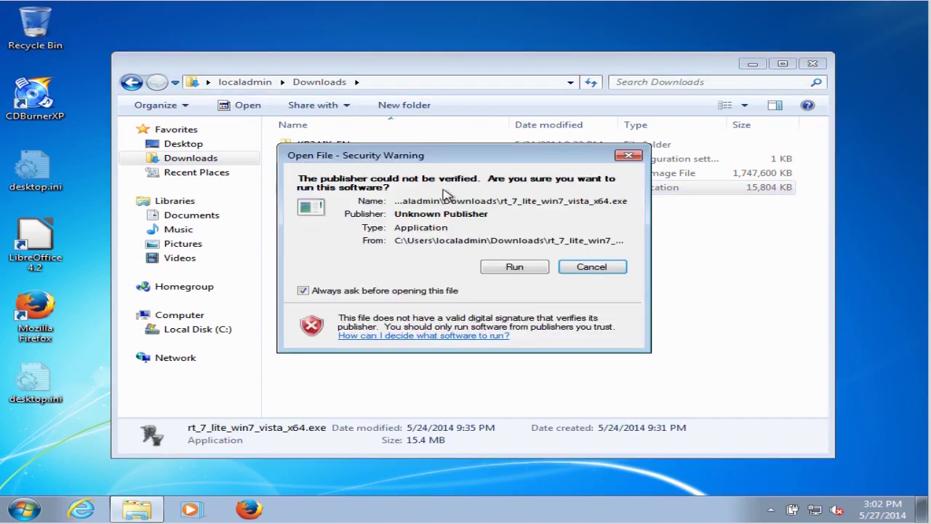
{"action": "left_click", "coordinate": [515, 268]}
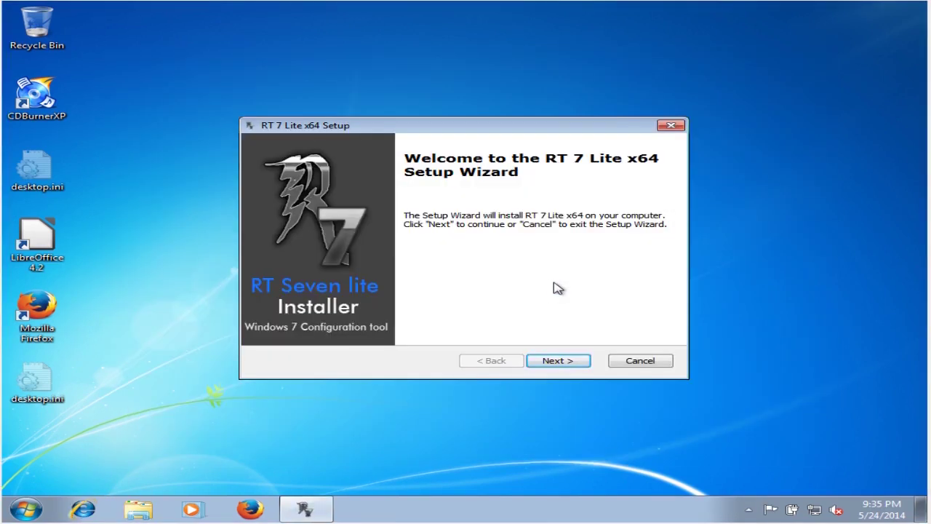
{"action": "left_click", "coordinate": [559, 361]}
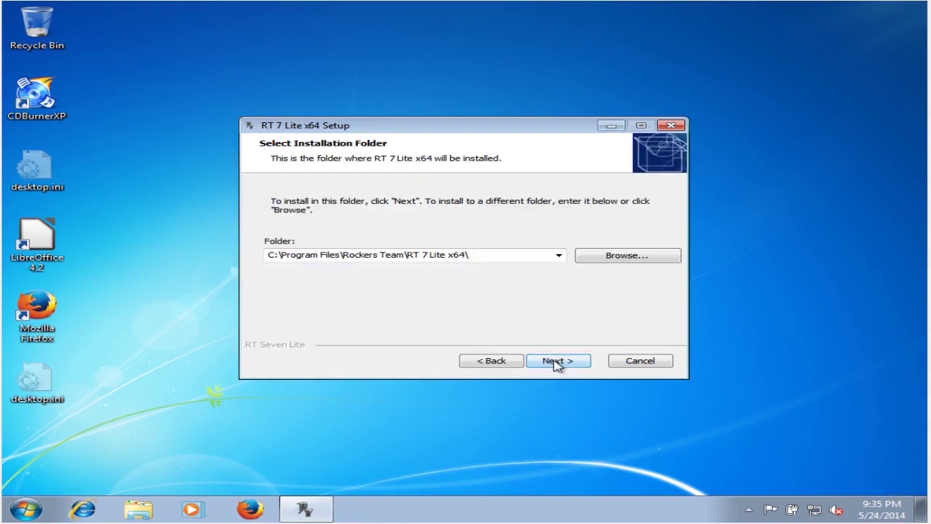
{"action": "left_click", "coordinate": [557, 364]}
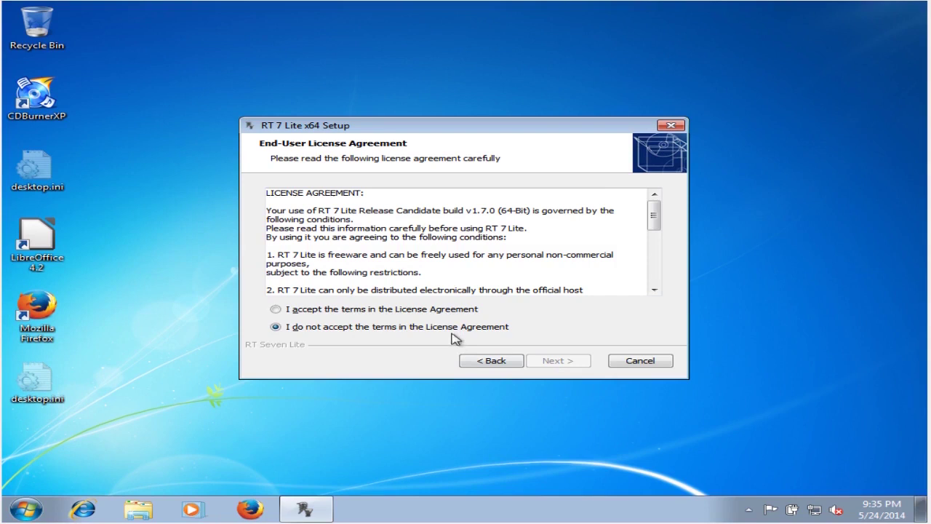
{"action": "left_click", "coordinate": [439, 312]}
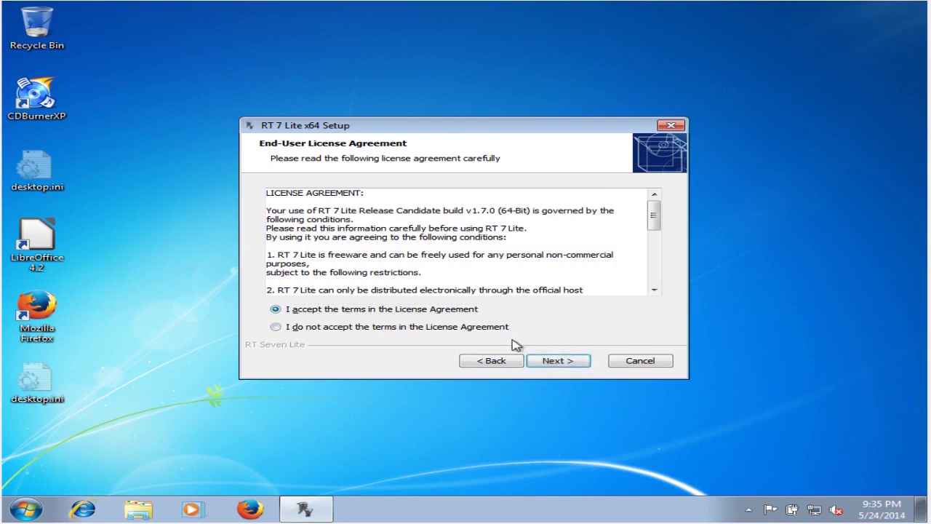
{"action": "left_click", "coordinate": [560, 361]}
{"action": "left_click", "coordinate": [565, 362]}
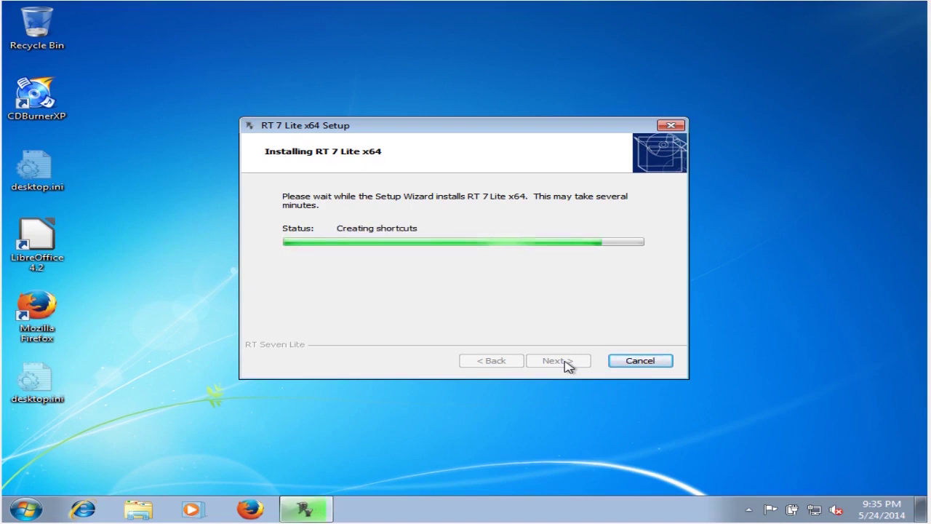
{"action": "left_click", "coordinate": [558, 361]}
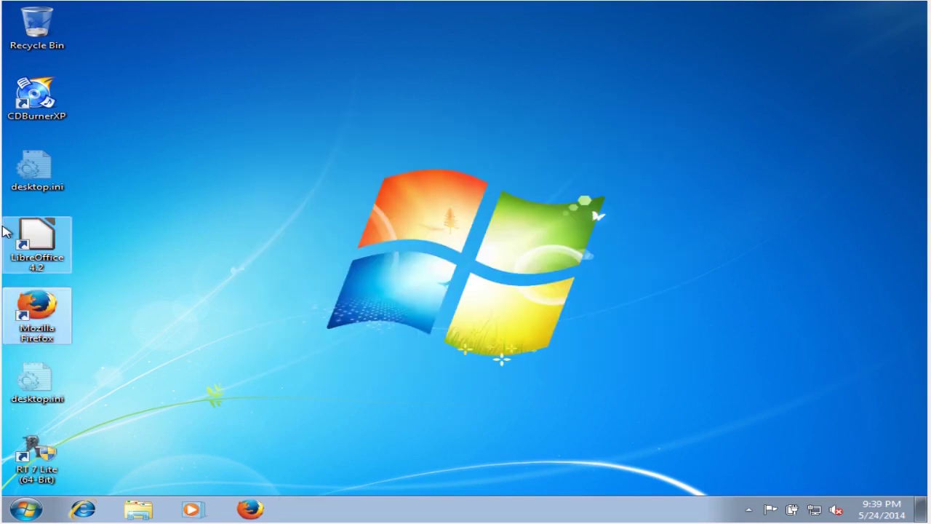
Launch RT 7 Lite and select CD Drive (D:) as the Windows source path
{"action": "left_click", "coordinate": [41, 451]}
{"action": "double_click", "coordinate": [42, 450]}
{"action": "left_click", "coordinate": [159, 229]}
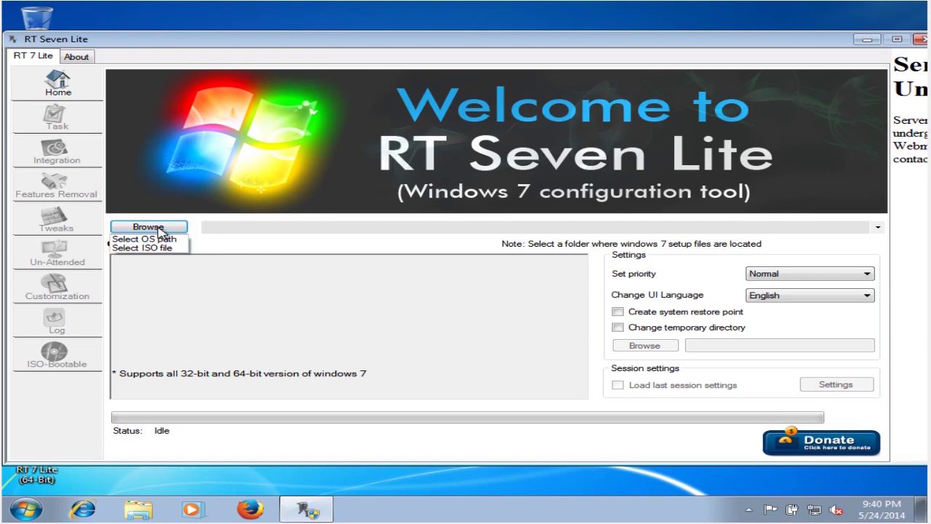
{"action": "left_click", "coordinate": [155, 238]}
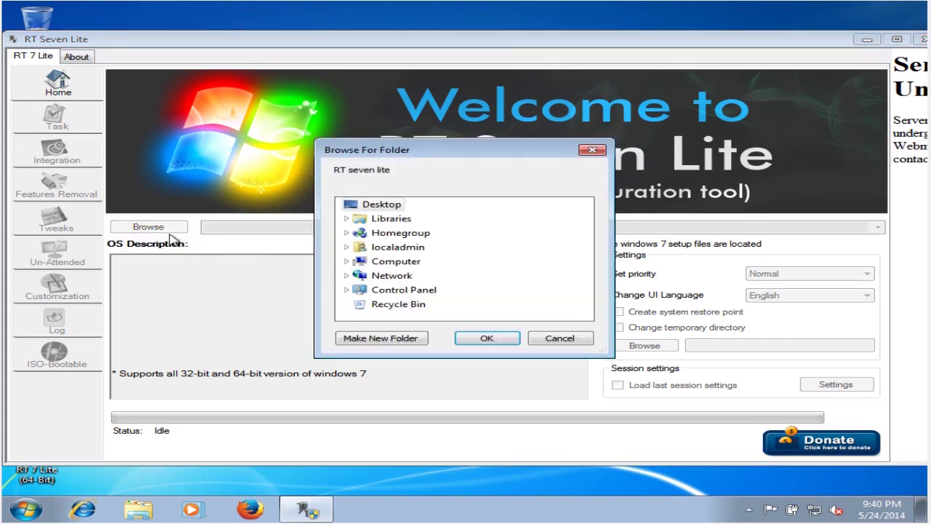
{"action": "left_click", "coordinate": [394, 262]}
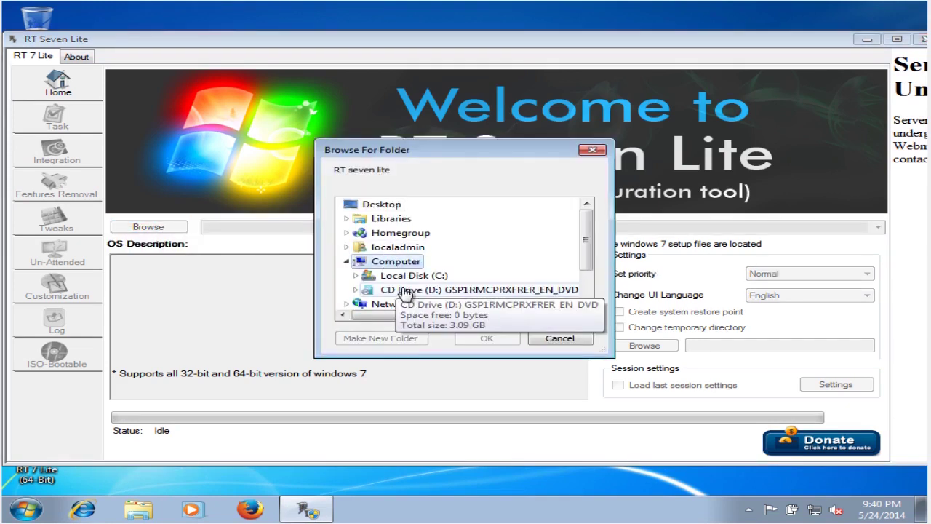
{"action": "double_click", "coordinate": [405, 291]}
{"action": "left_click", "coordinate": [483, 339]}
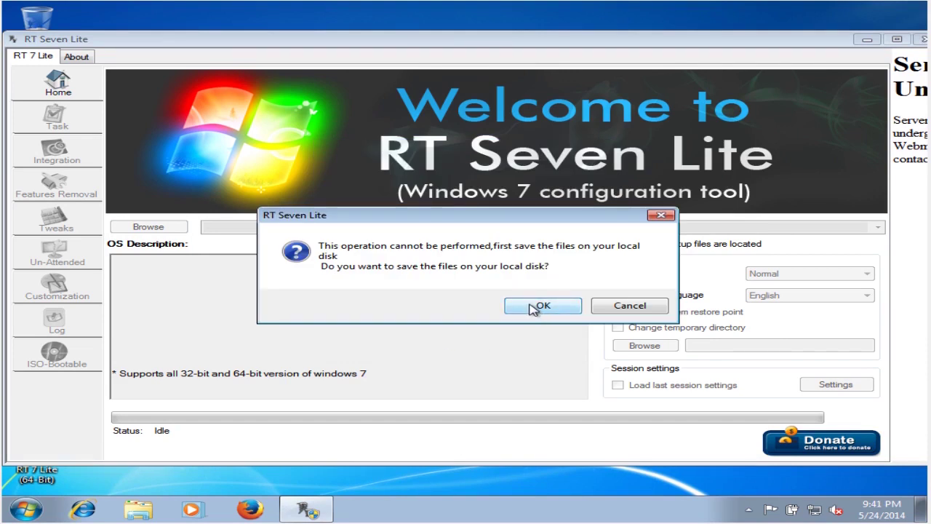
Accept saving locally into a new WindowsSource folder created in the Downloads folder
{"action": "left_click", "coordinate": [535, 309]}
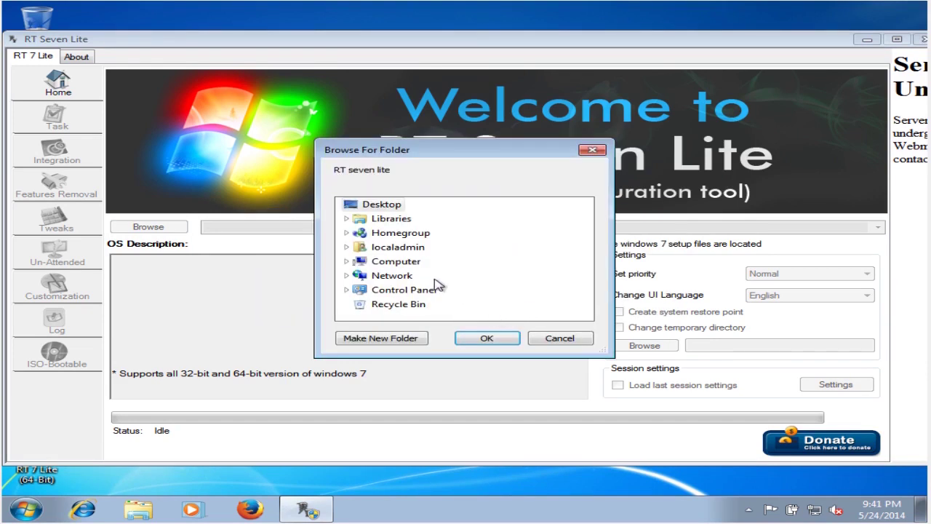
{"action": "left_click", "coordinate": [398, 264]}
{"action": "left_click", "coordinate": [412, 276]}
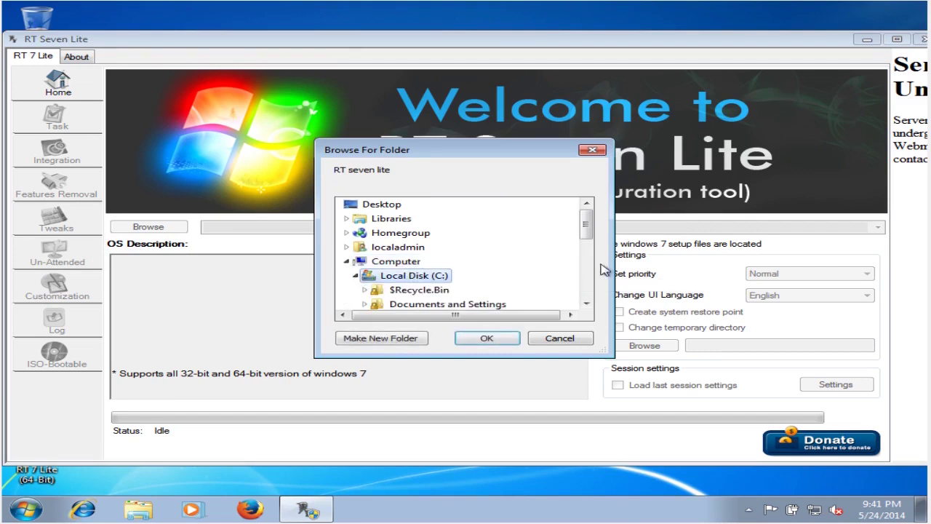
{"action": "left_click_drag", "start_coordinate": [590, 232], "coordinate": [598, 268]}
{"action": "double_click", "coordinate": [401, 290]}
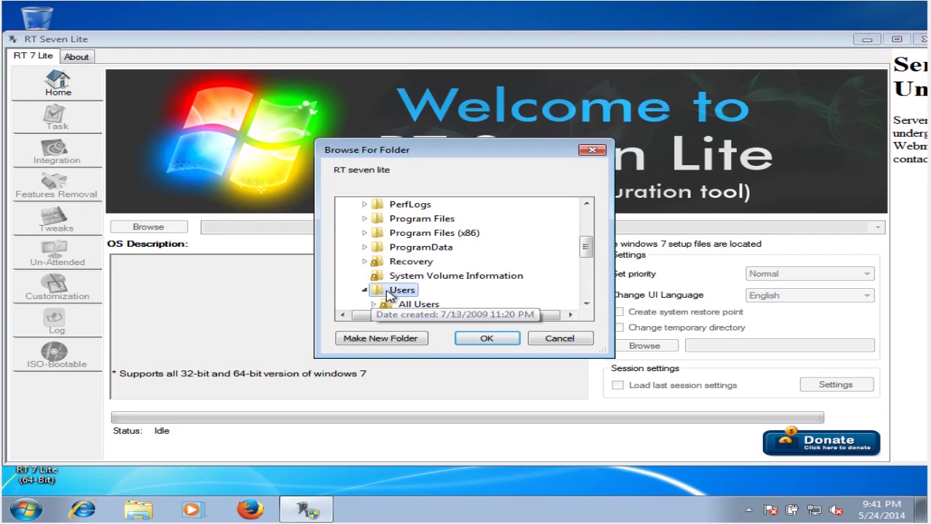
{"action": "double_click", "coordinate": [437, 276]}
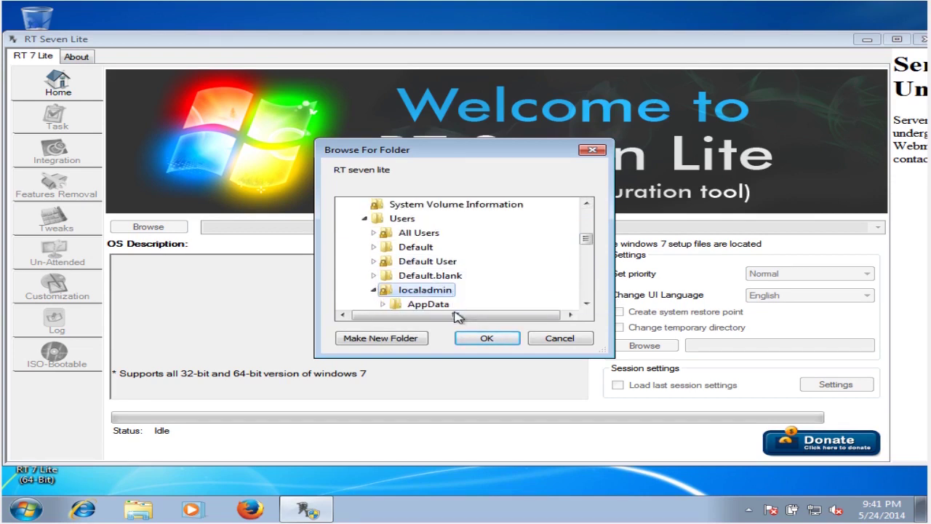
{"action": "double_click", "coordinate": [434, 291]}
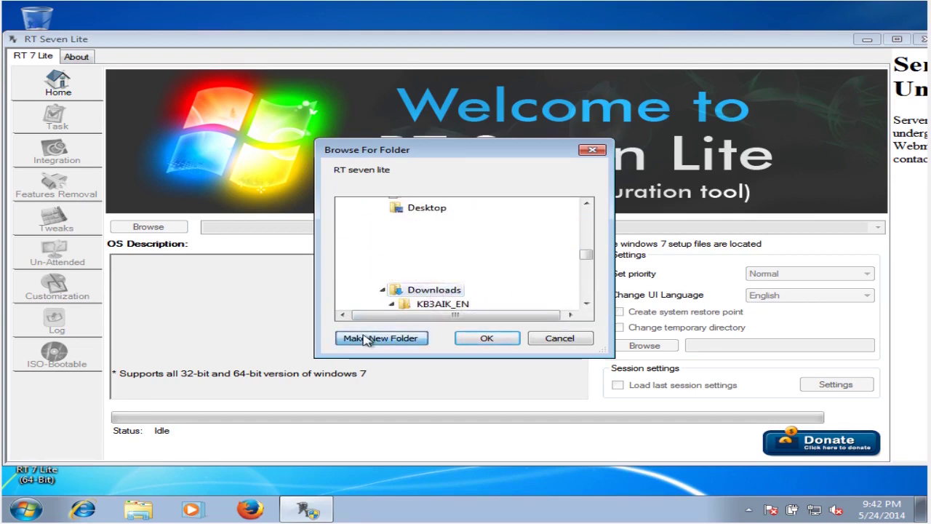
{"action": "left_click", "coordinate": [359, 338]}
{"action": "type", "text": "Windows"}
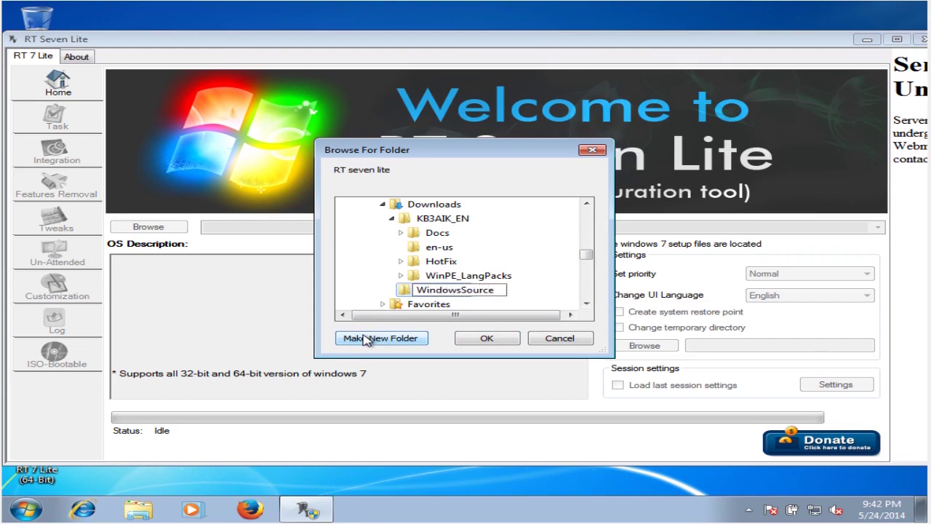
{"action": "type", "text": "Source"}
{"action": "left_click", "coordinate": [486, 339]}
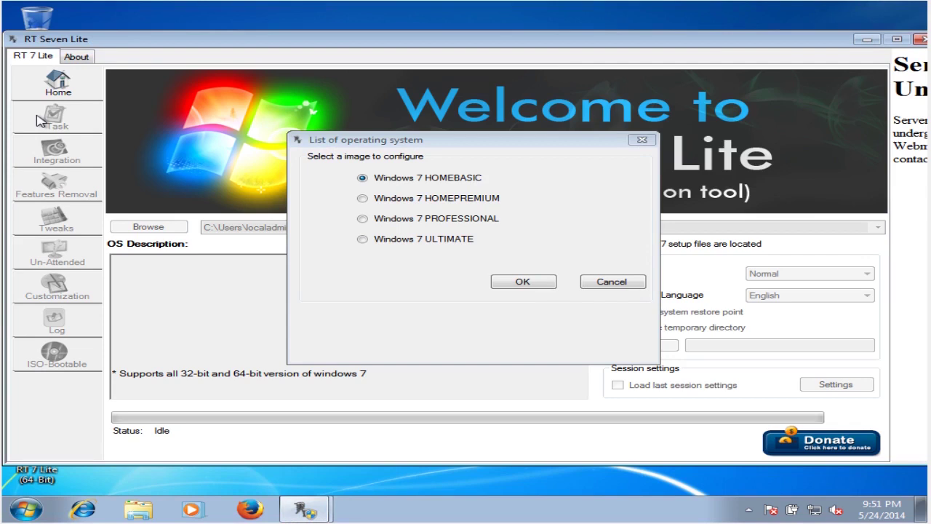
Pick Windows 7 PROFESSIONAL from the operating system list and confirm
{"action": "left_click", "coordinate": [368, 219]}
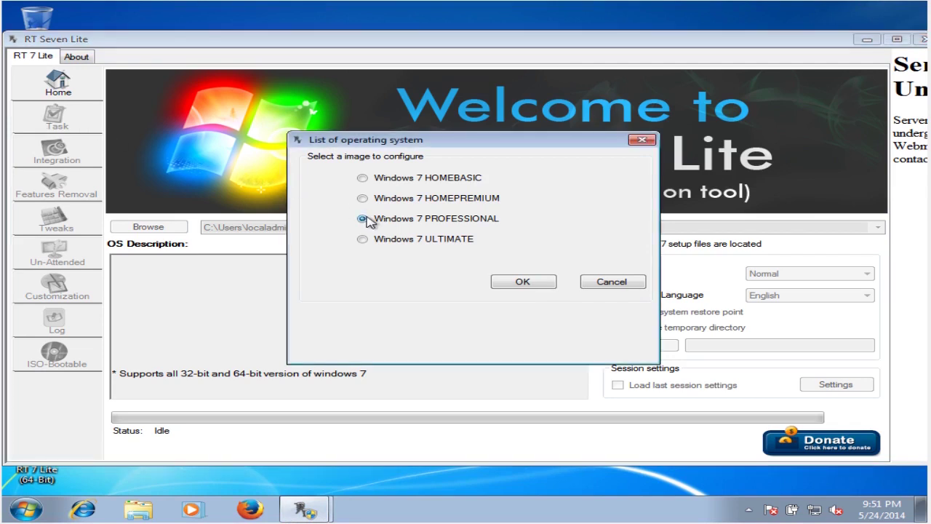
{"action": "left_click", "coordinate": [544, 286]}
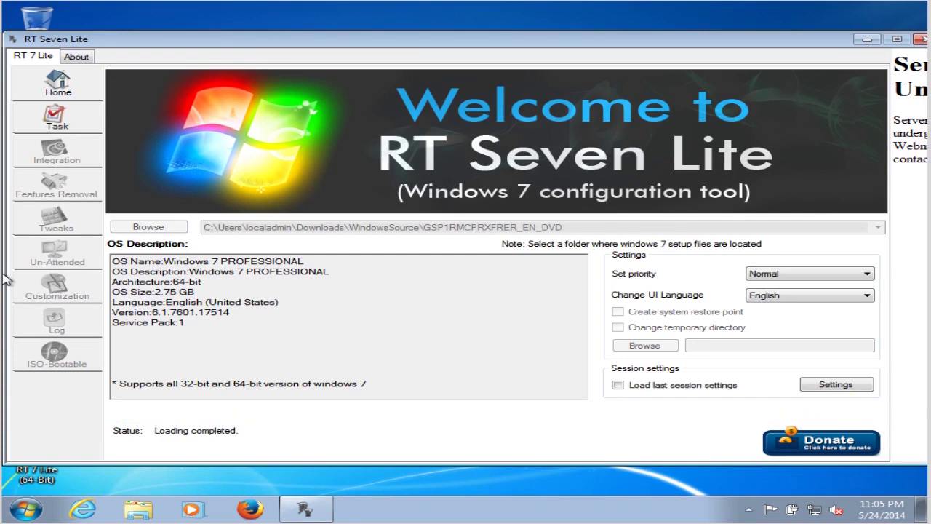
Enable the Un-Attended task, skip the product key, and tick Accept EULA and Select this version
{"action": "left_click", "coordinate": [55, 115]}
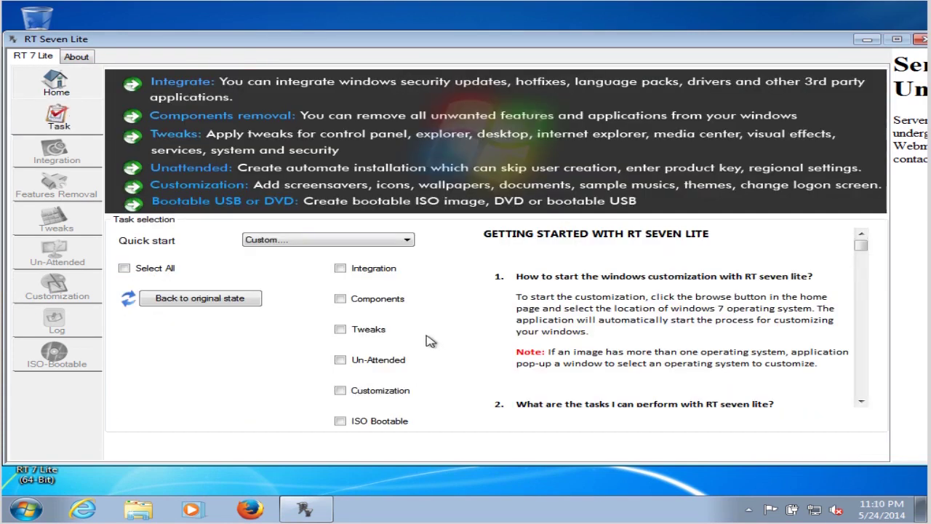
{"action": "left_click", "coordinate": [353, 364]}
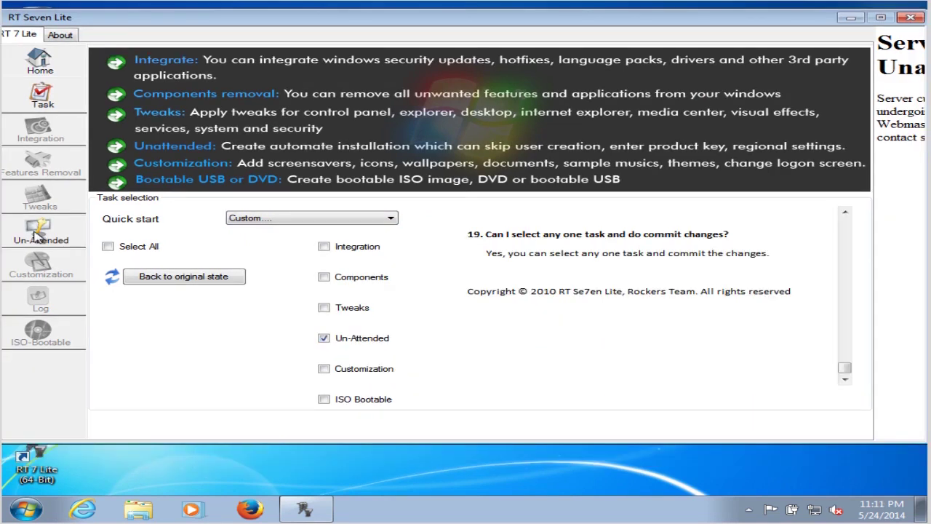
{"action": "left_click", "coordinate": [39, 233]}
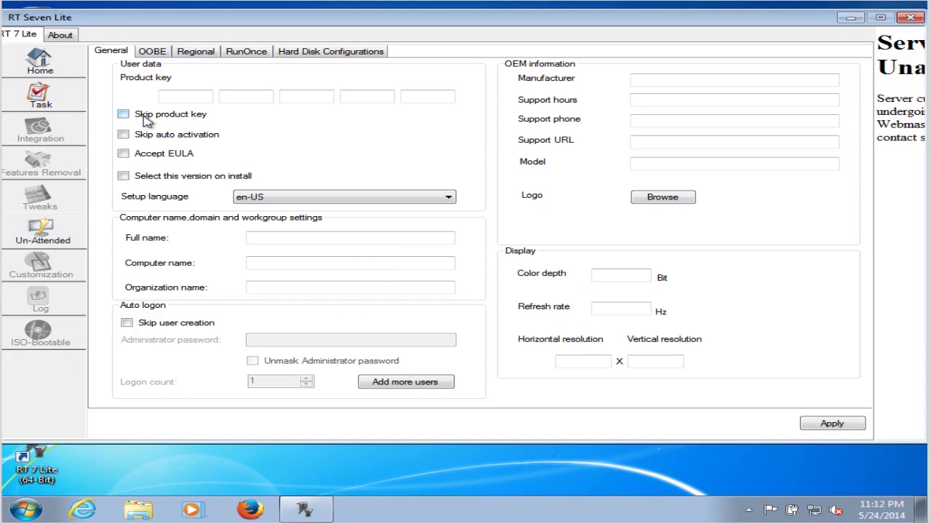
{"action": "left_click", "coordinate": [145, 120]}
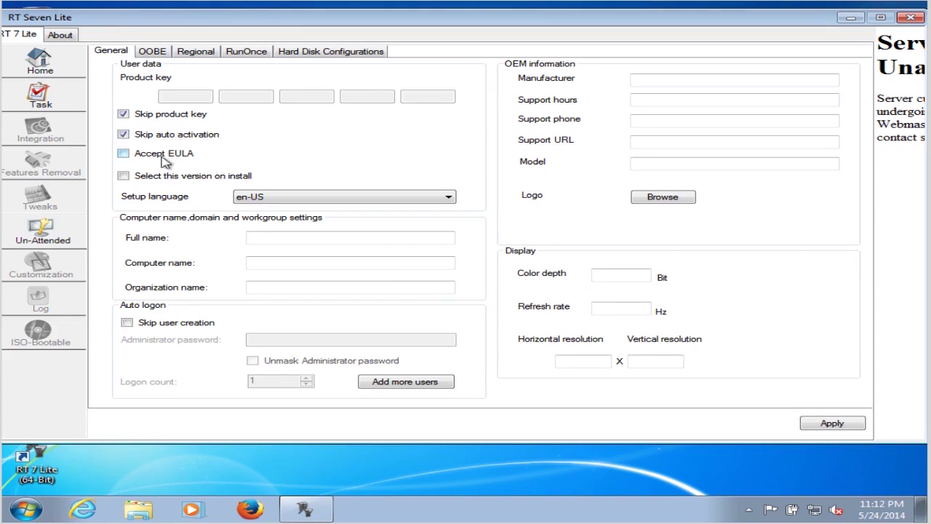
{"action": "left_click", "coordinate": [163, 160]}
{"action": "left_click", "coordinate": [159, 179]}
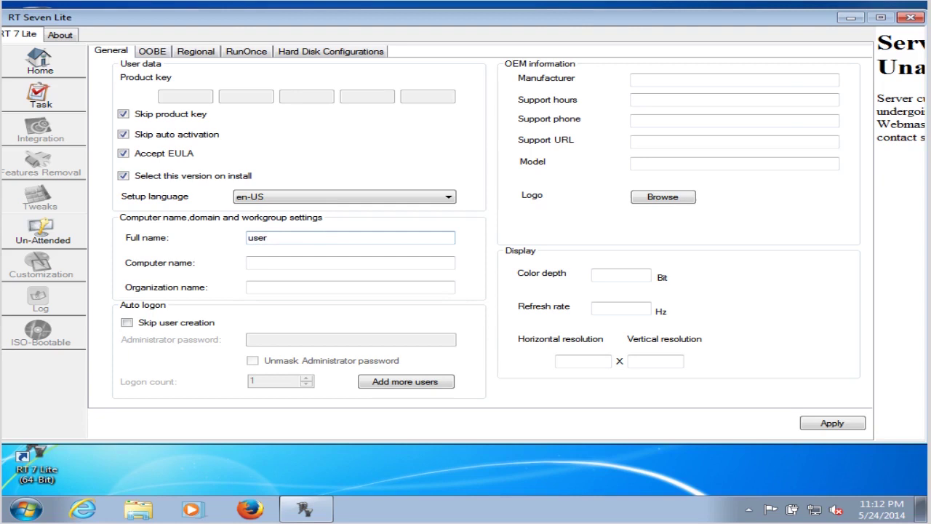
Set computer name win7pro-base, skip user creation with auto logon, admin password, logon count 3
{"action": "left_click", "coordinate": [351, 263]}
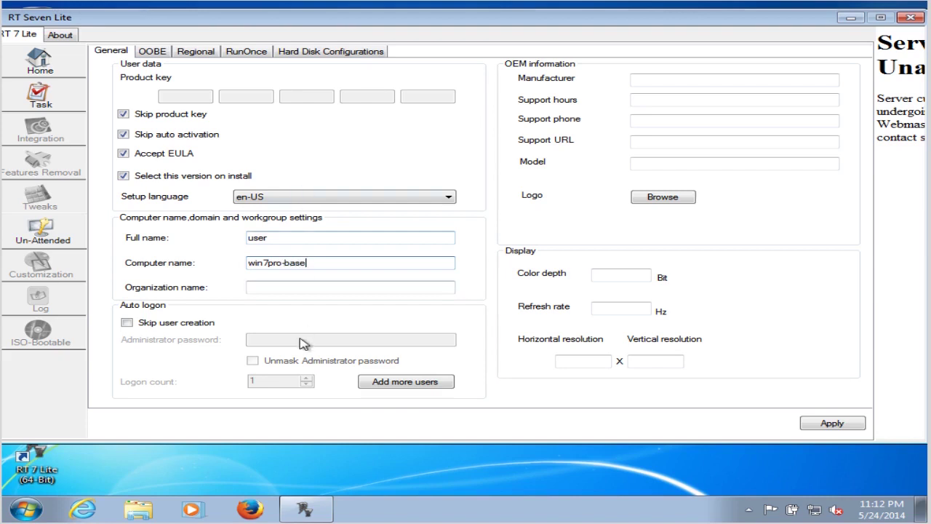
{"action": "left_click", "coordinate": [311, 287]}
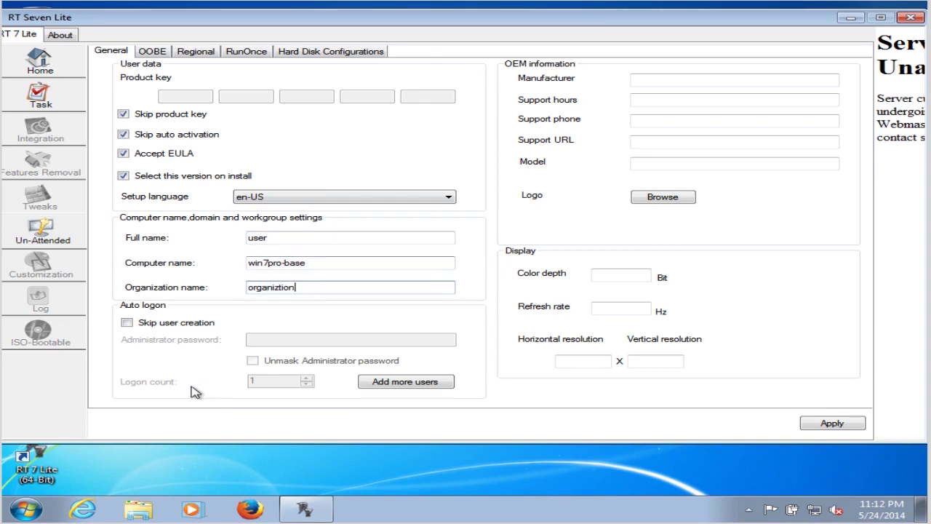
{"action": "left_click", "coordinate": [127, 323]}
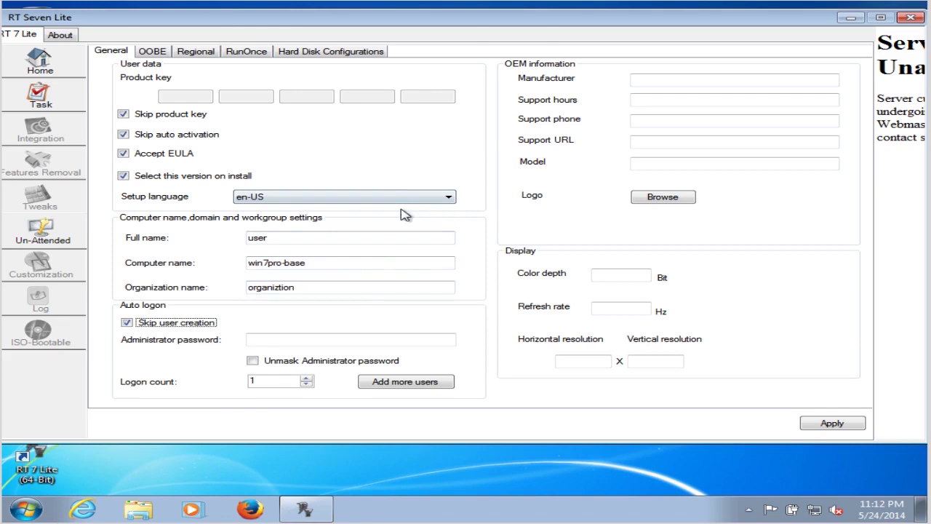
{"action": "left_click", "coordinate": [332, 342]}
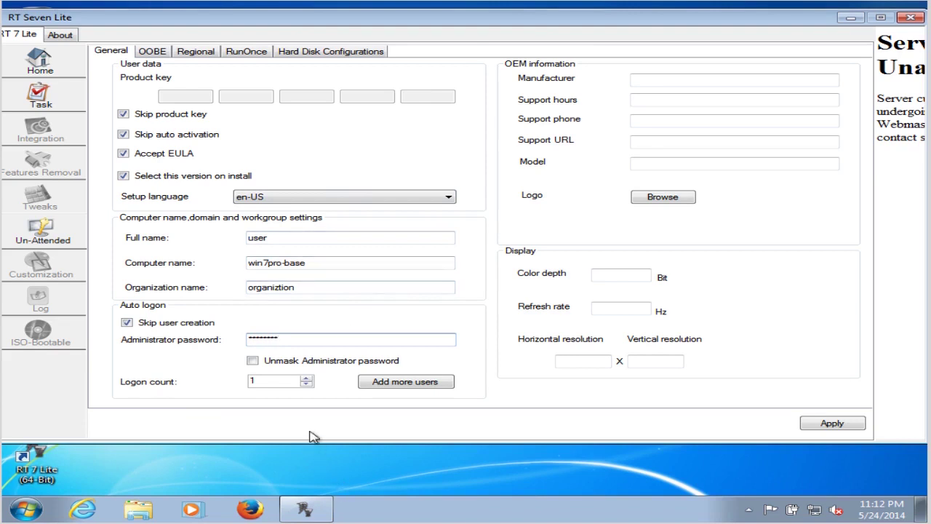
{"action": "left_click", "coordinate": [307, 378]}
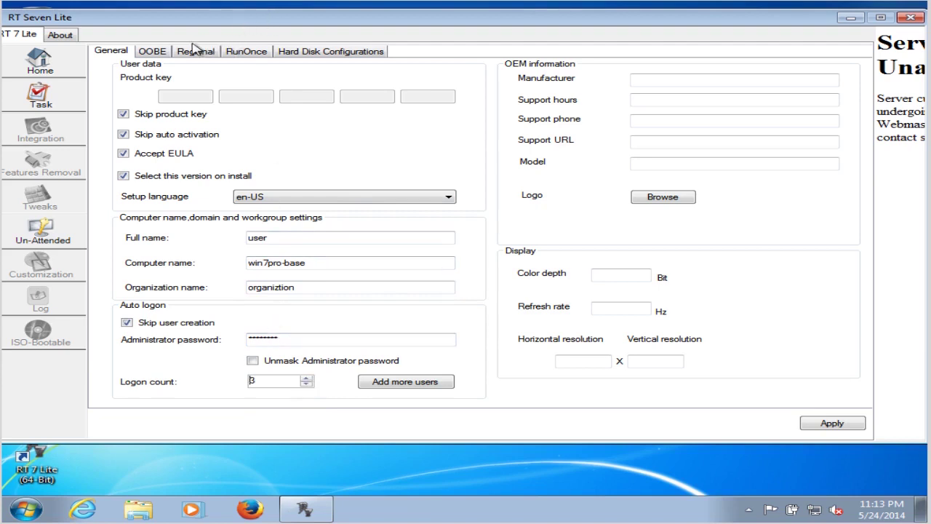
On OOBE keep protection at Default, hide EULA and wireless setup pages, skip user OOBE
{"action": "left_click", "coordinate": [161, 53]}
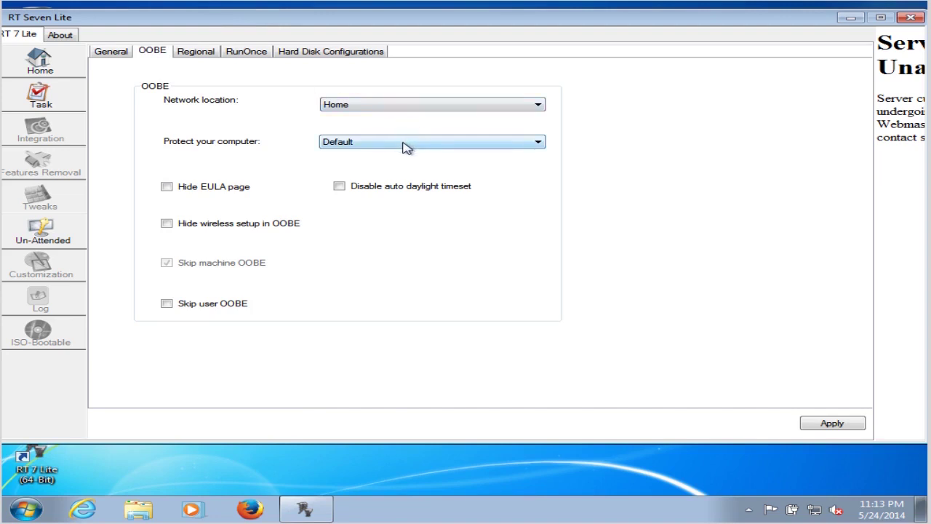
{"action": "left_click", "coordinate": [406, 148]}
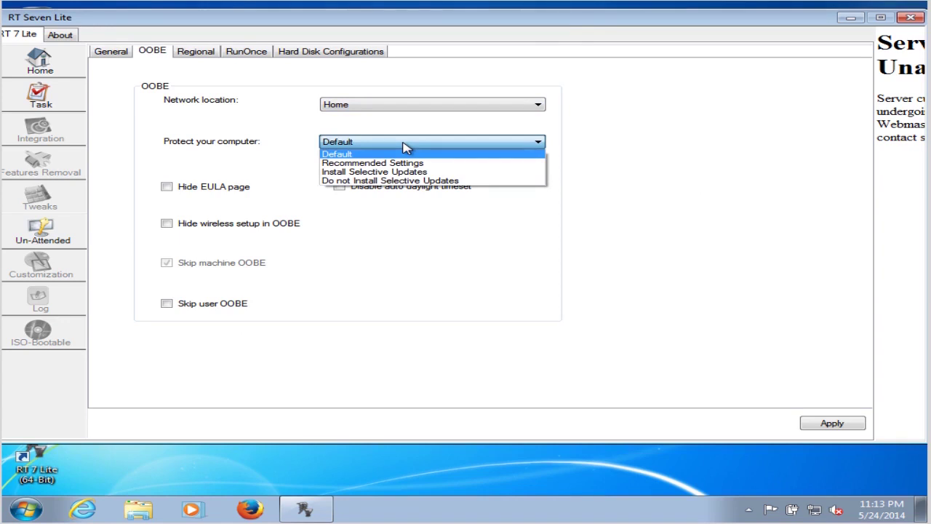
{"action": "left_click", "coordinate": [404, 146]}
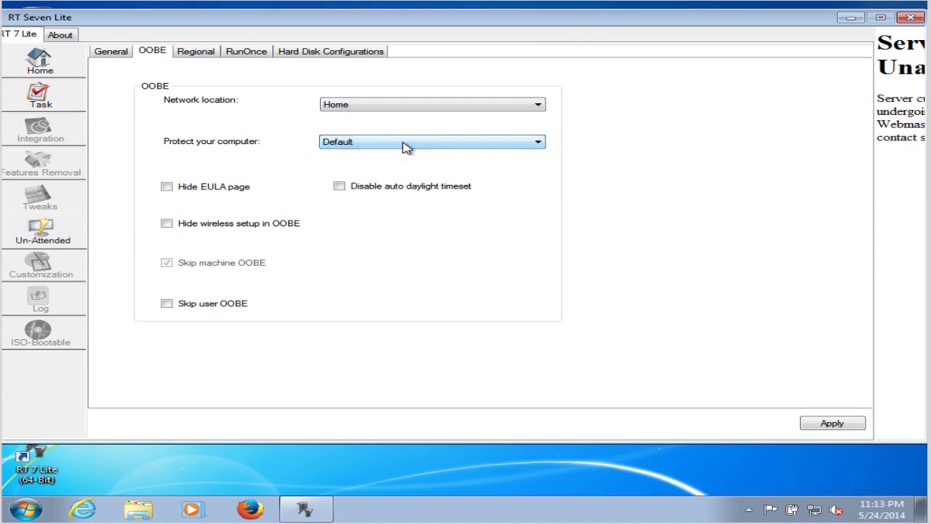
{"action": "left_click", "coordinate": [211, 190]}
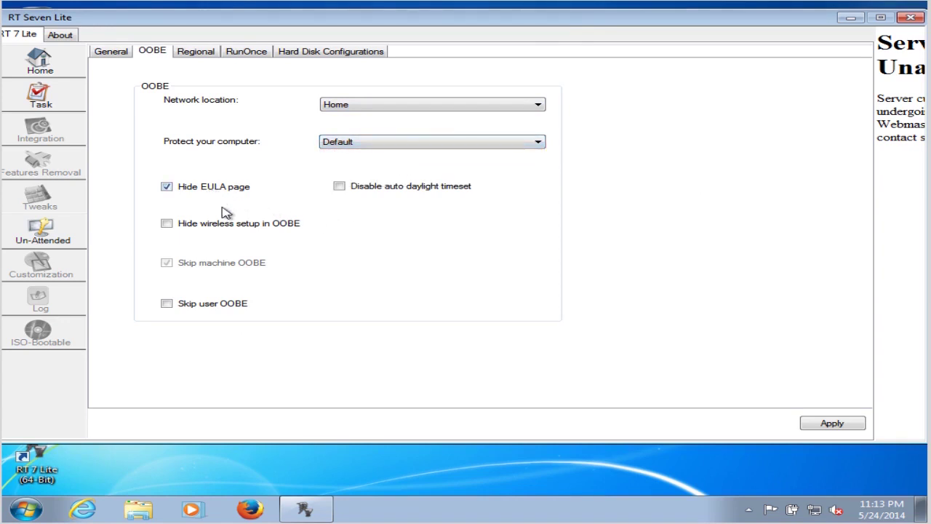
{"action": "left_click", "coordinate": [276, 229]}
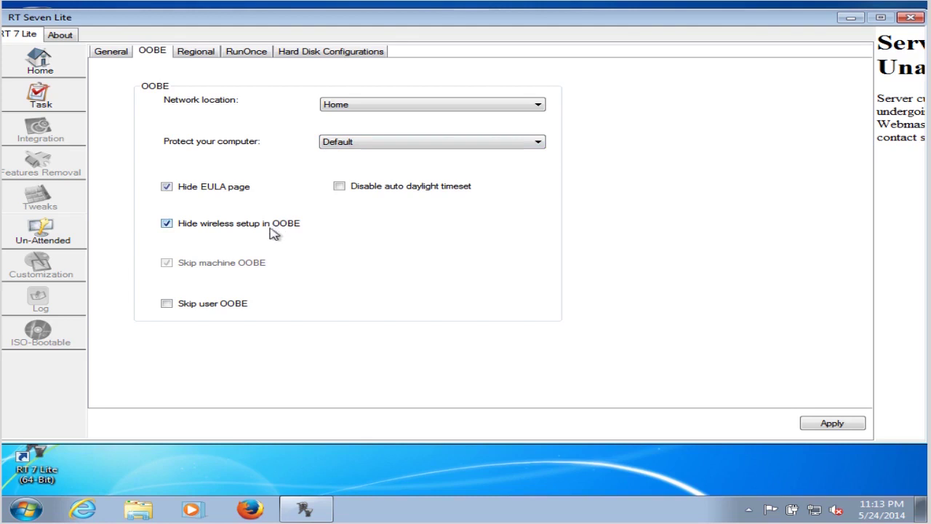
{"action": "left_click", "coordinate": [216, 309]}
Set the time zone to Eastern Time (UTC-05:00), then view the RunOnce and Hard Disk pages
{"action": "left_click", "coordinate": [200, 55]}
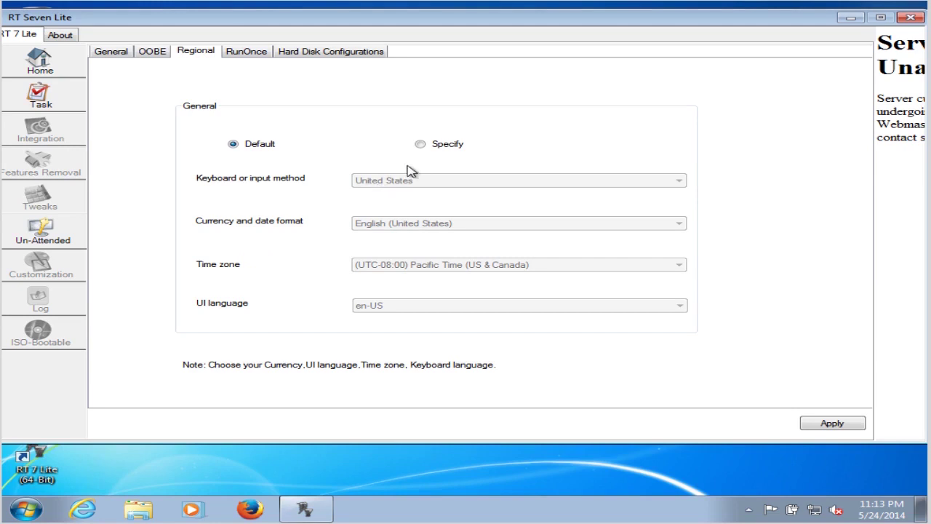
{"action": "left_click", "coordinate": [420, 144]}
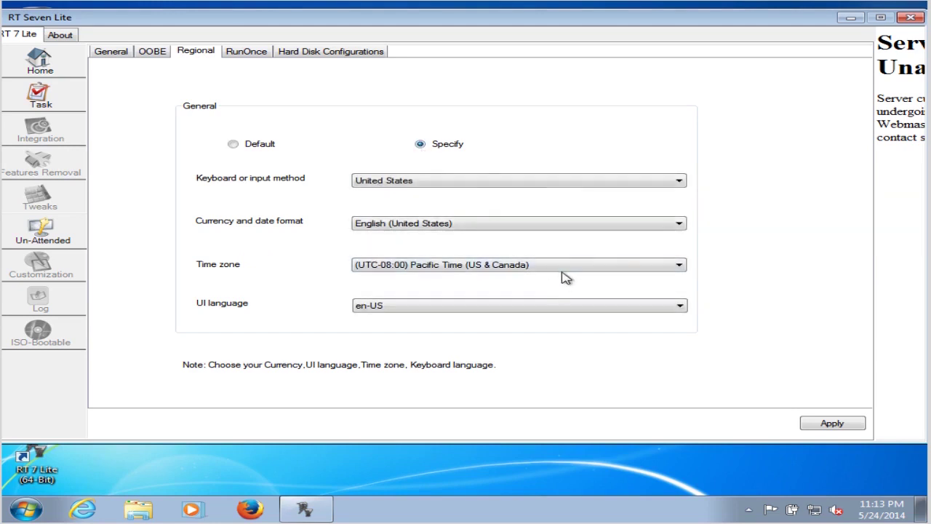
{"action": "left_click", "coordinate": [565, 266]}
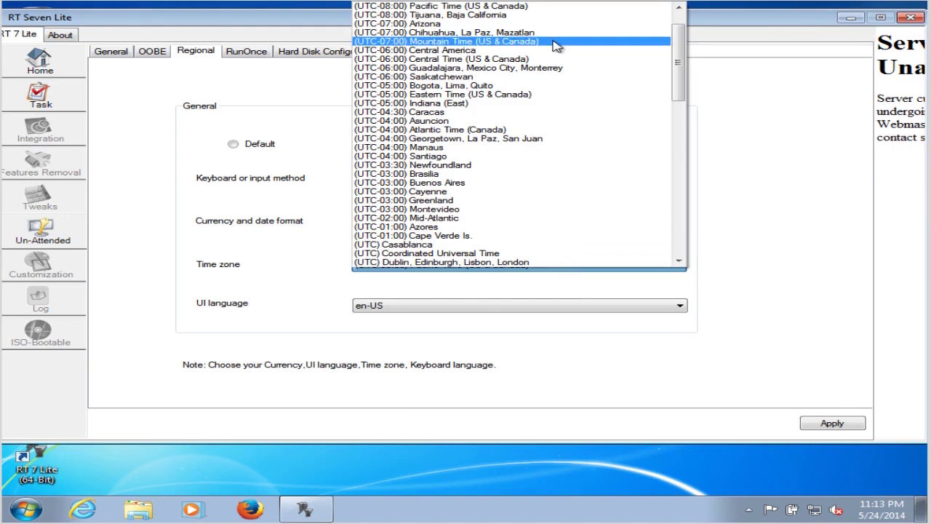
{"action": "left_click", "coordinate": [553, 94]}
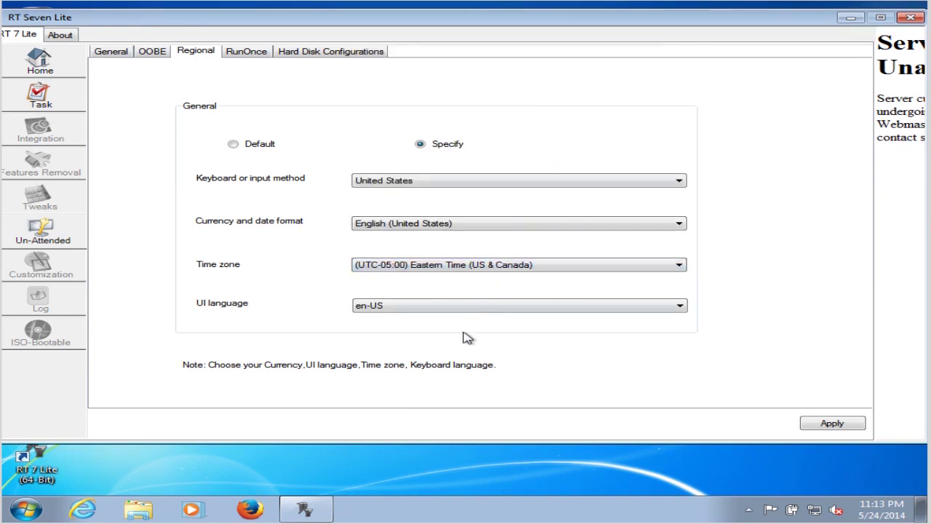
{"action": "left_click", "coordinate": [243, 52]}
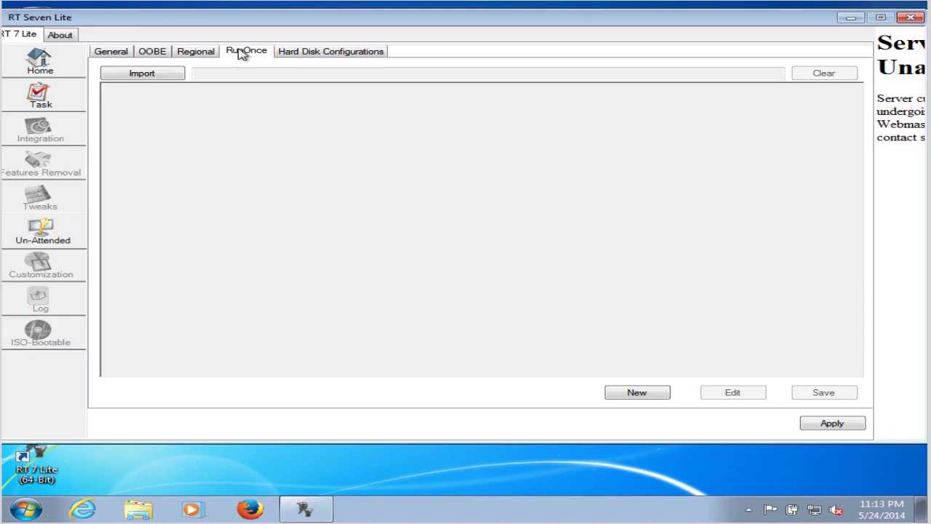
{"action": "left_click", "coordinate": [336, 56]}
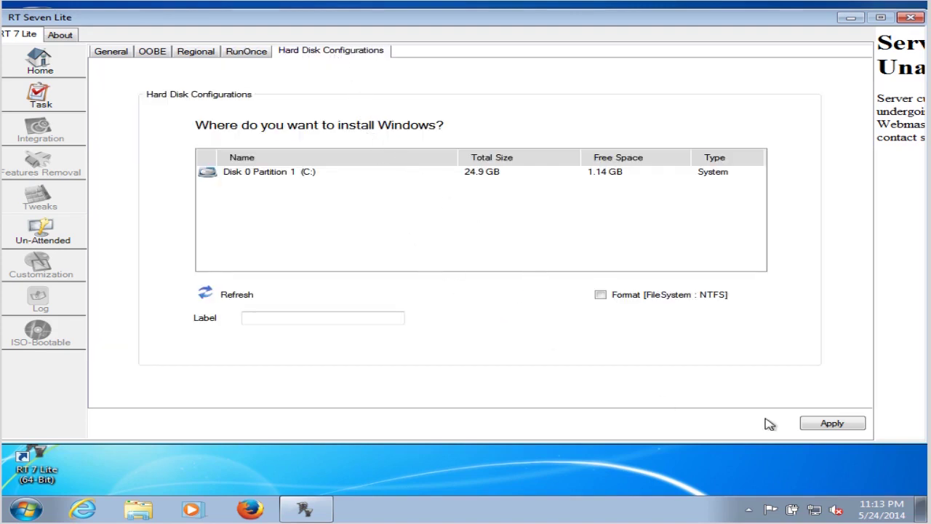
Apply and commit the unattended settings, answer the ISO bootable prompt, and finish to exit
{"action": "left_click", "coordinate": [853, 423]}
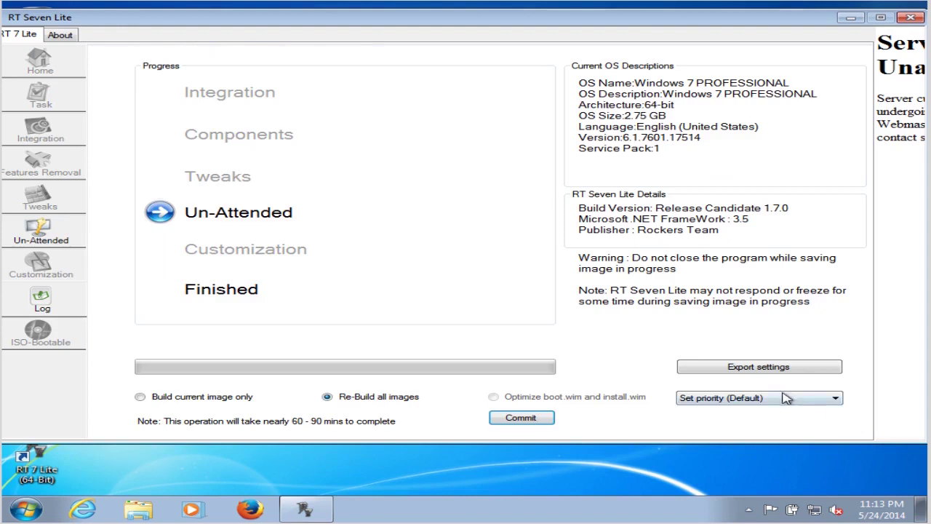
{"action": "left_click", "coordinate": [521, 418]}
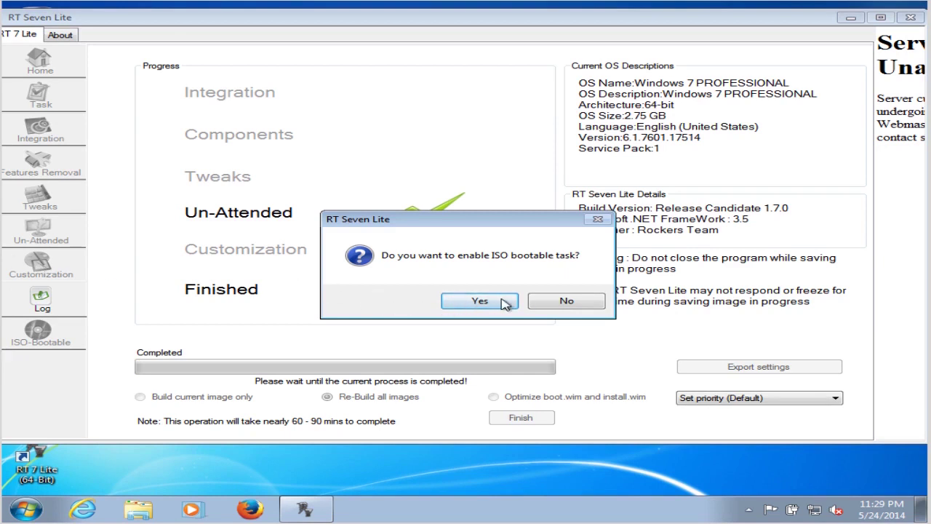
{"action": "left_click", "coordinate": [555, 301]}
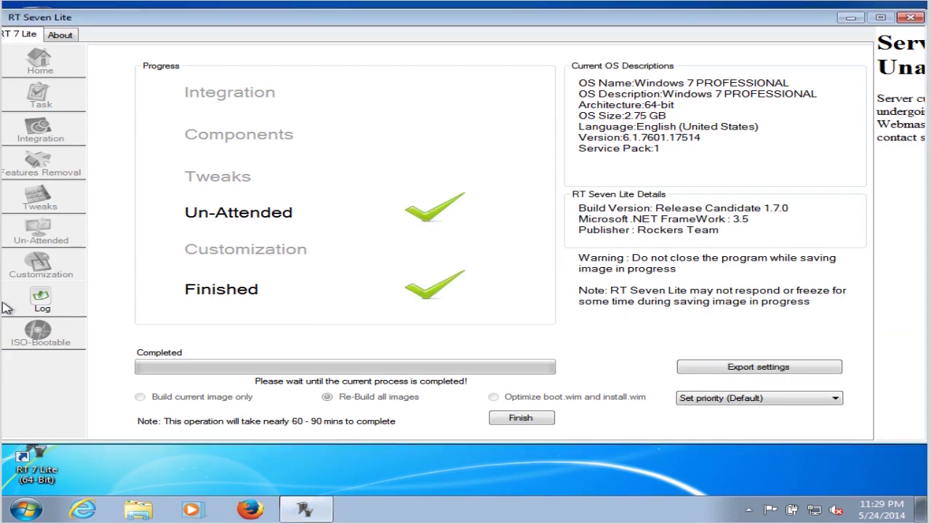
{"action": "left_click", "coordinate": [529, 422]}
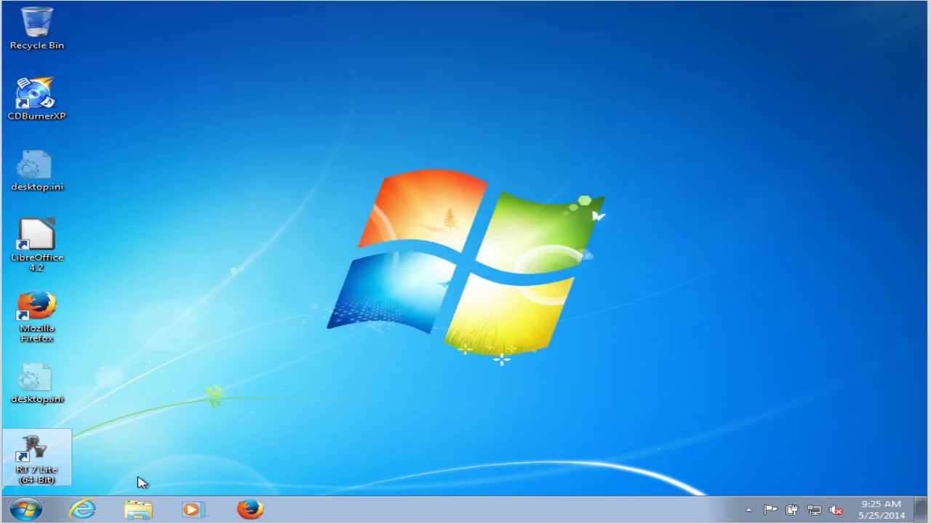
Copy Autounattend.xml from Downloads > WindowsSource > GSP1RMCPRXFRER_EN_DVD, then open a fresh Explorer window
{"action": "left_click", "coordinate": [138, 509]}
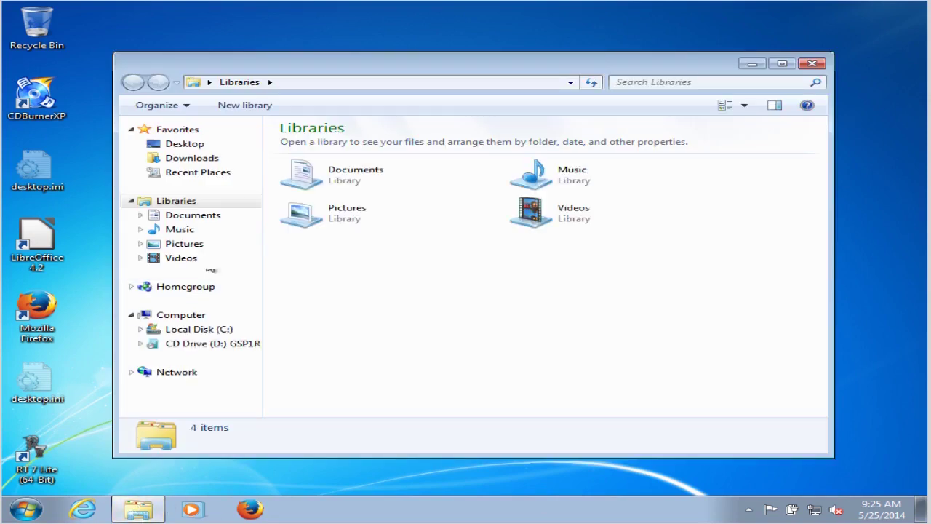
{"action": "left_click", "coordinate": [191, 162]}
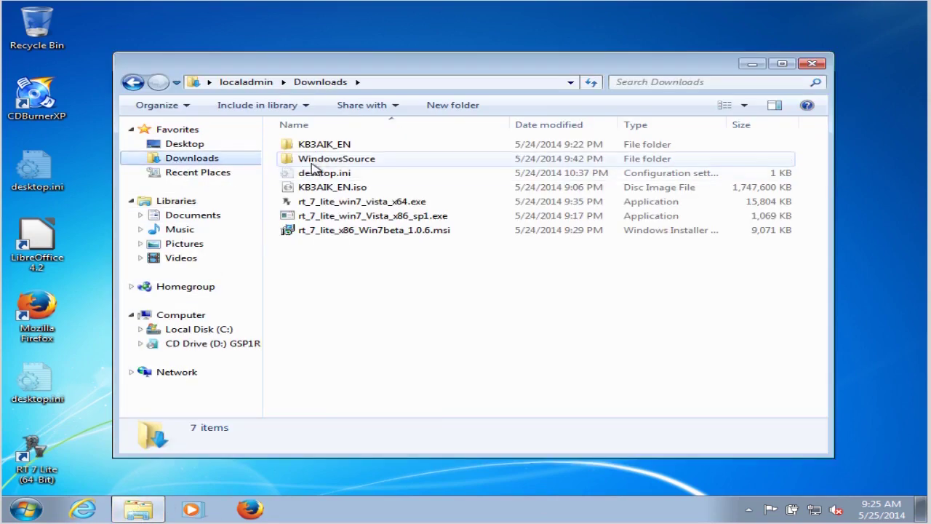
{"action": "double_click", "coordinate": [313, 159]}
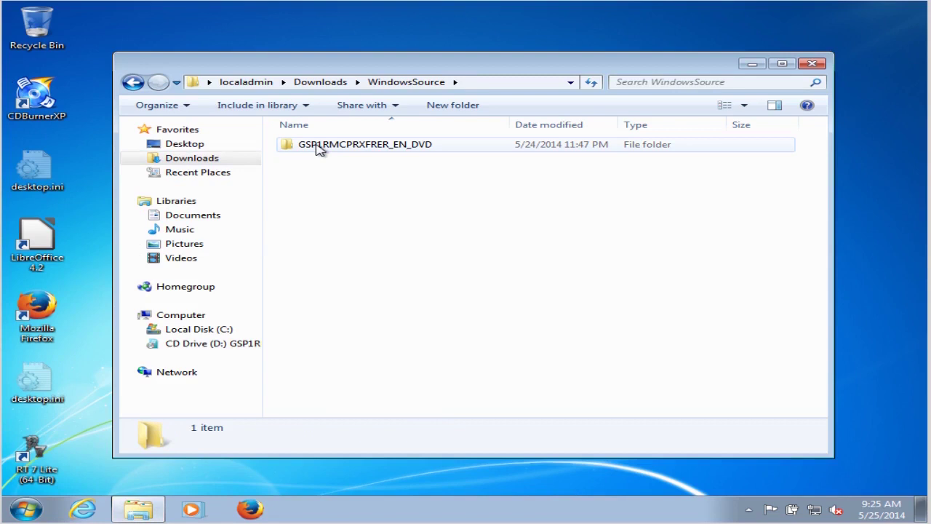
{"action": "double_click", "coordinate": [318, 146]}
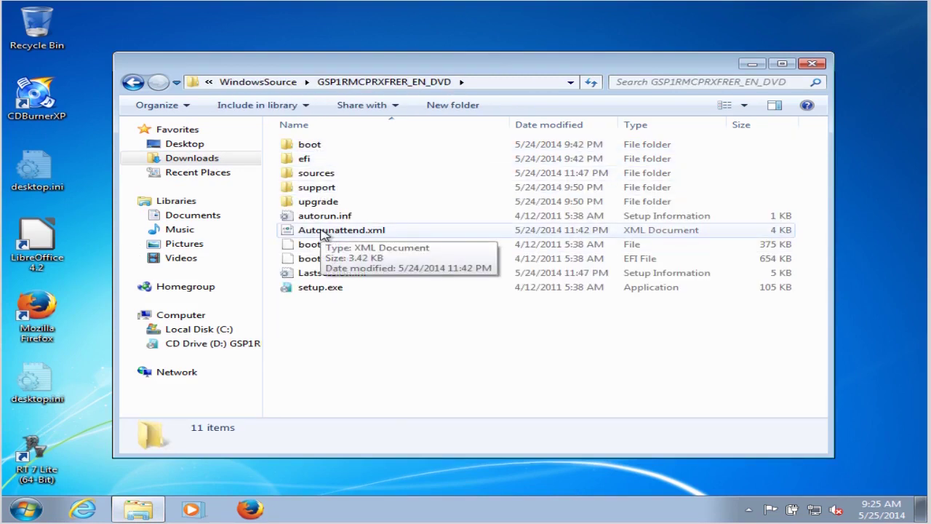
{"action": "left_click", "coordinate": [324, 232]}
{"action": "right_click", "coordinate": [322, 231]}
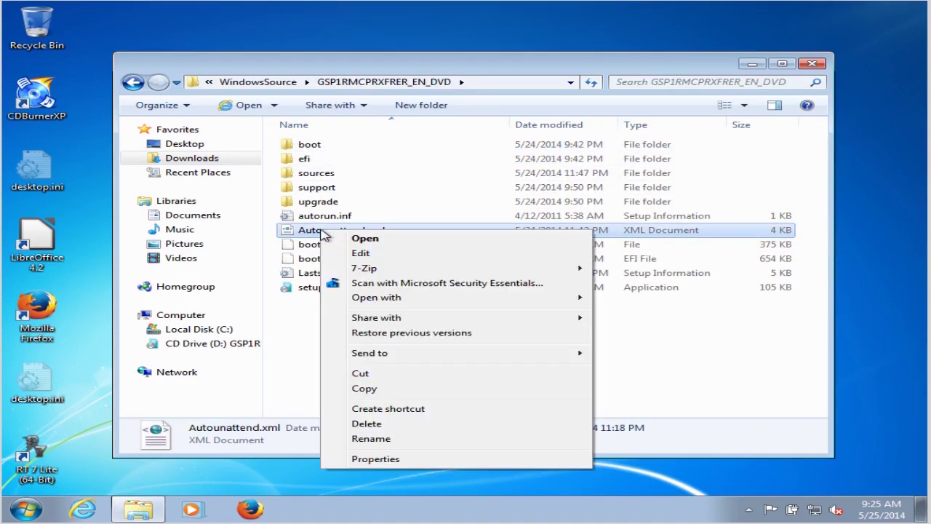
{"action": "left_click", "coordinate": [408, 391]}
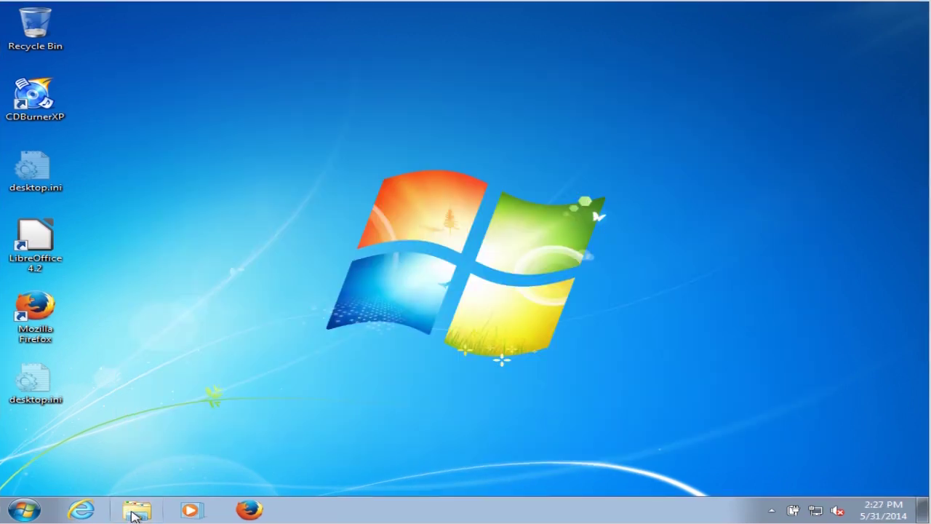
{"action": "left_click", "coordinate": [136, 511]}
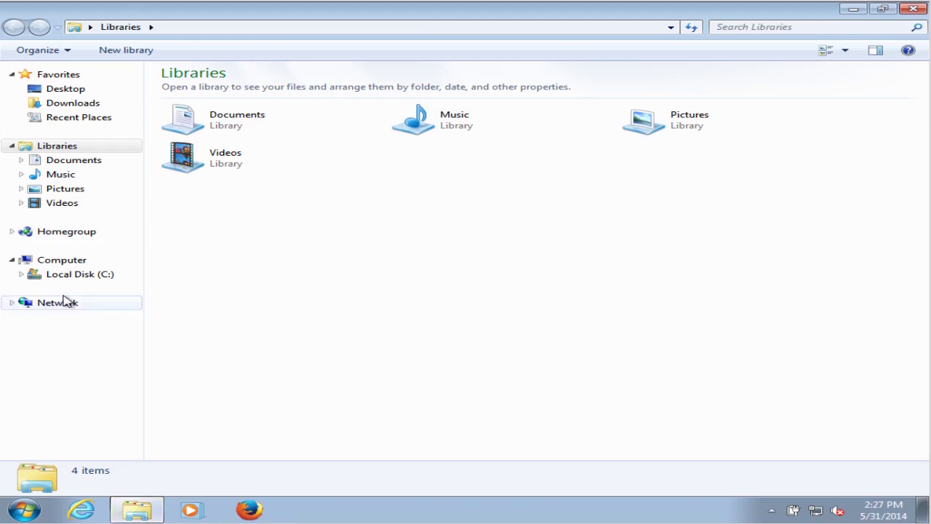
{"action": "right_click", "coordinate": [64, 262]}
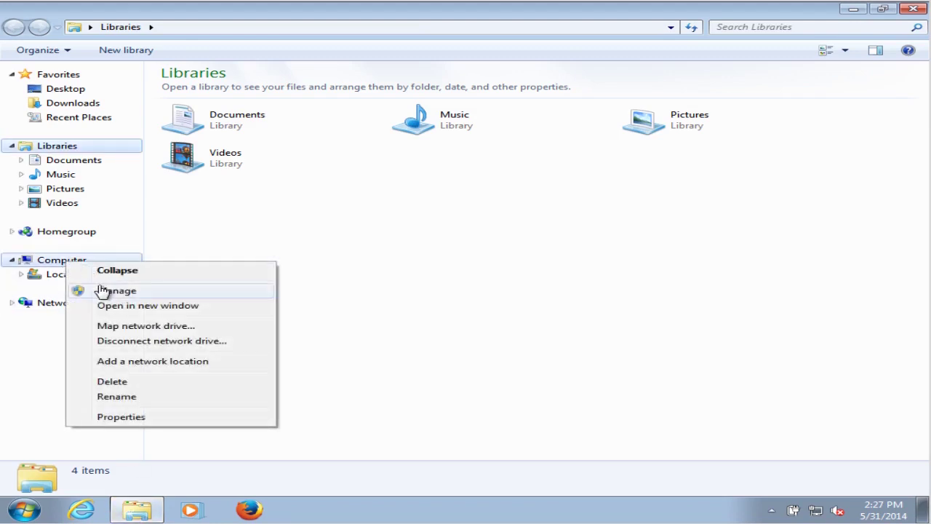
Open Disk Management and initialize the new Disk 1 with the MBR partition style
{"action": "left_click", "coordinate": [106, 291]}
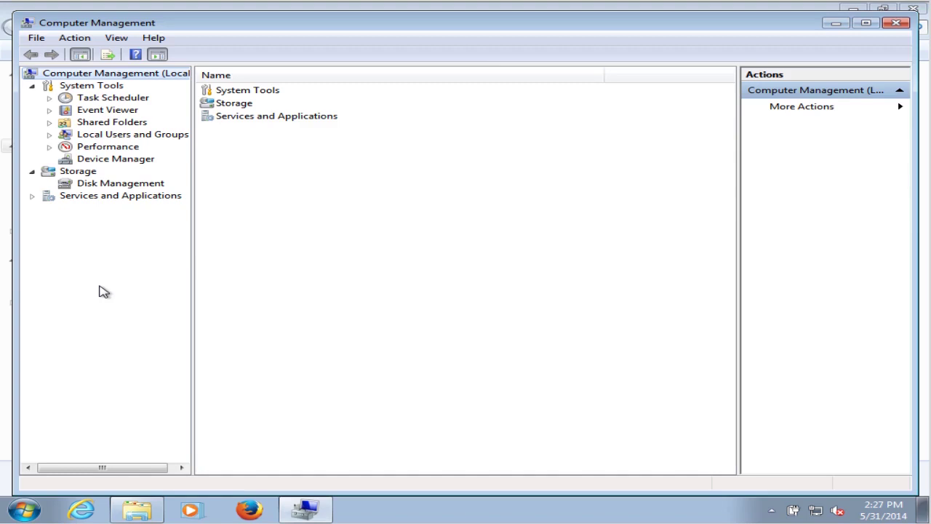
{"action": "left_click", "coordinate": [166, 184]}
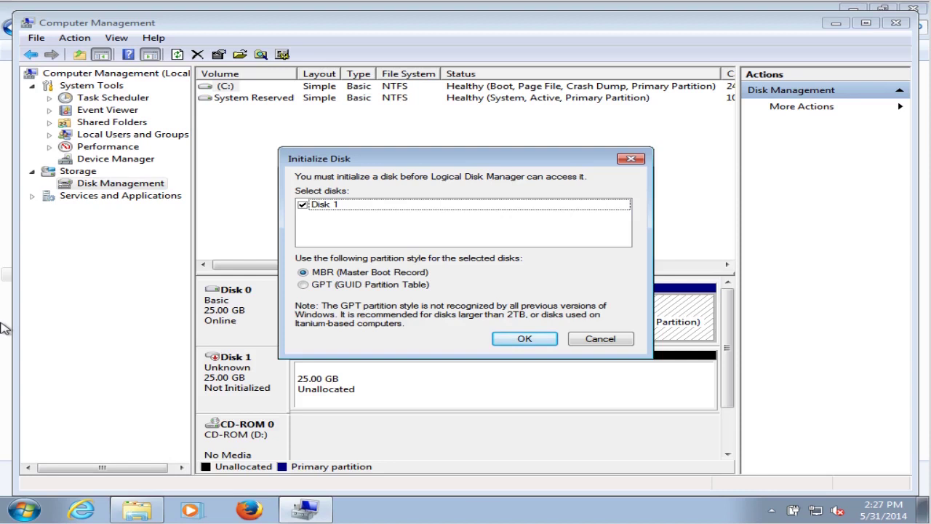
{"action": "left_click", "coordinate": [514, 339]}
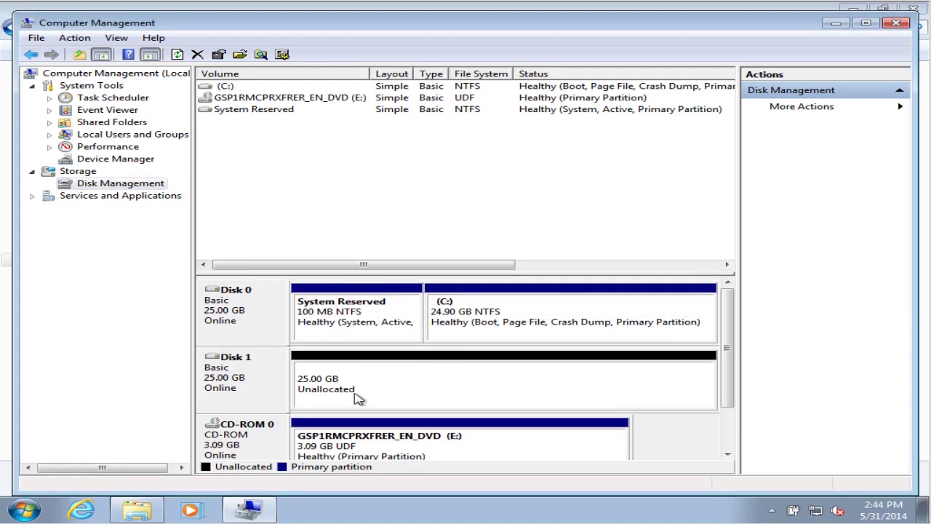
Create a full-size 25597 MB NTFS simple volume on Disk 1 as drive D: labelled Backup
{"action": "left_click", "coordinate": [335, 387]}
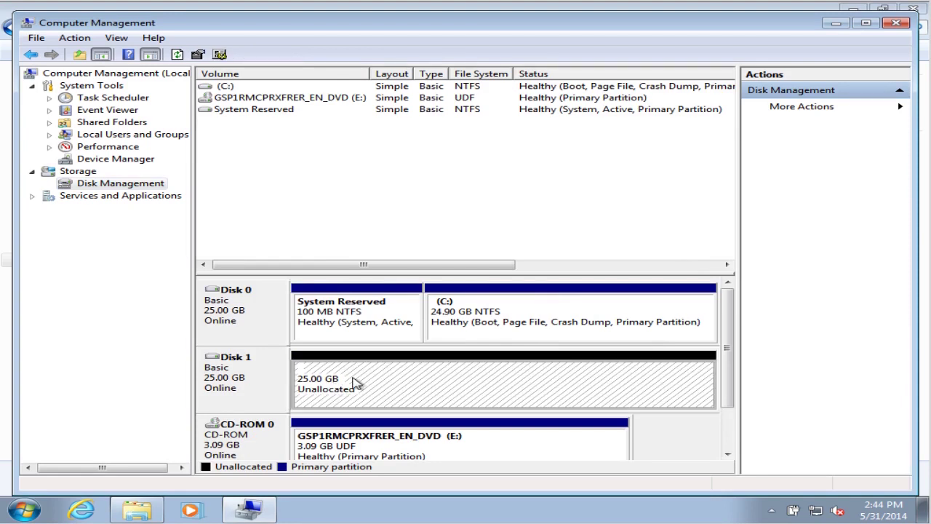
{"action": "right_click", "coordinate": [354, 382]}
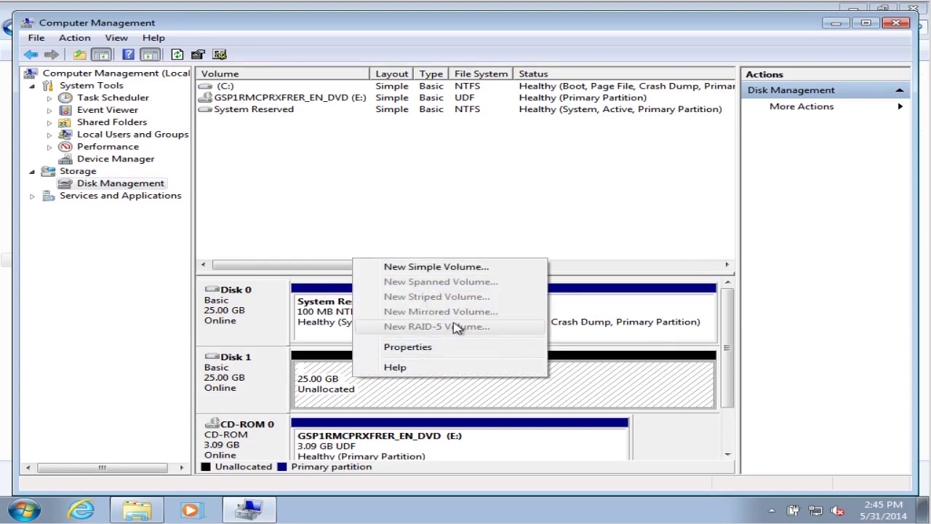
{"action": "left_click", "coordinate": [441, 269]}
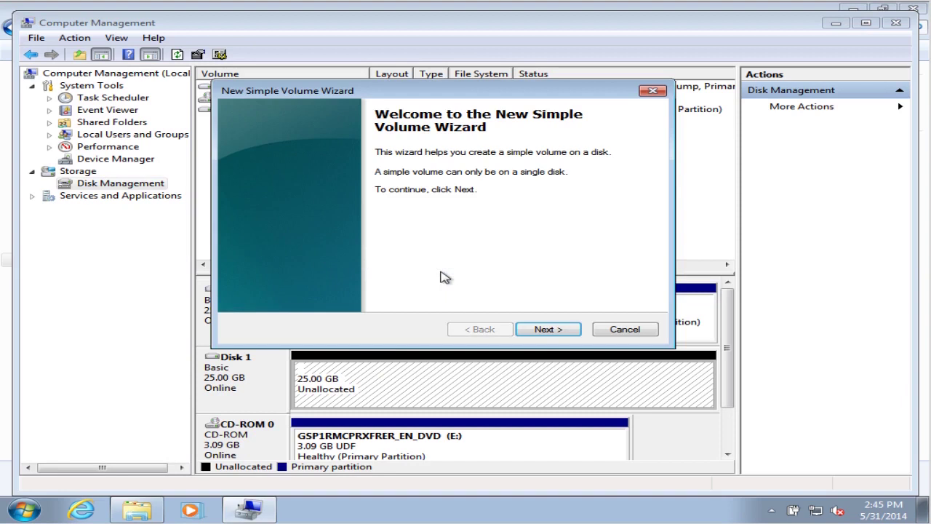
{"action": "left_click", "coordinate": [546, 330]}
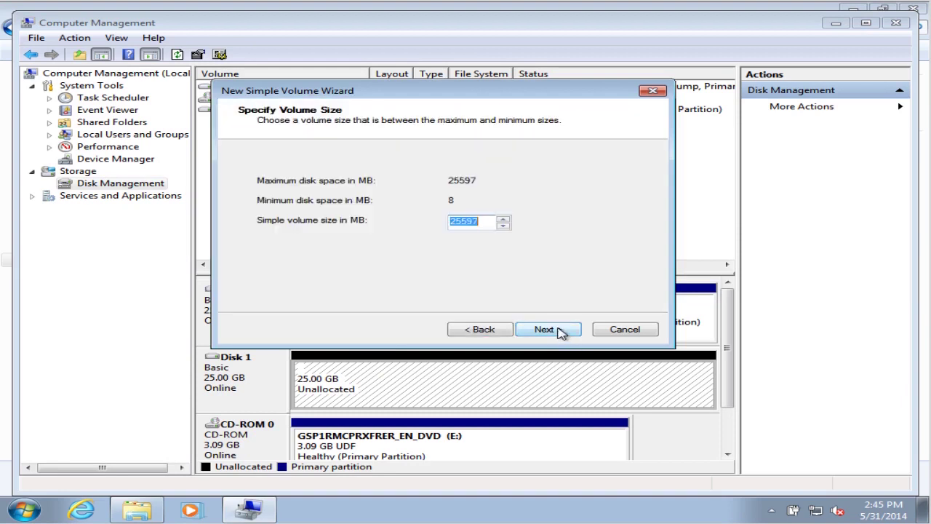
{"action": "left_click", "coordinate": [562, 332]}
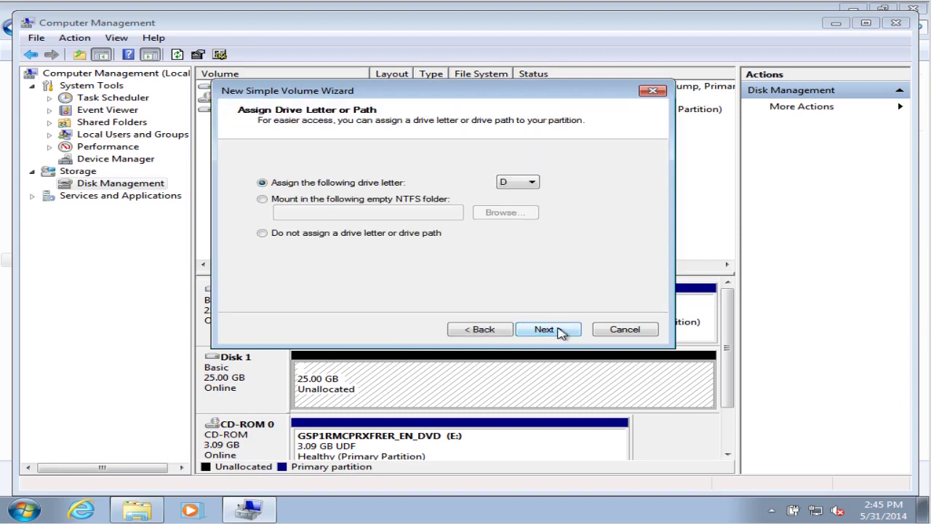
{"action": "left_click", "coordinate": [561, 331]}
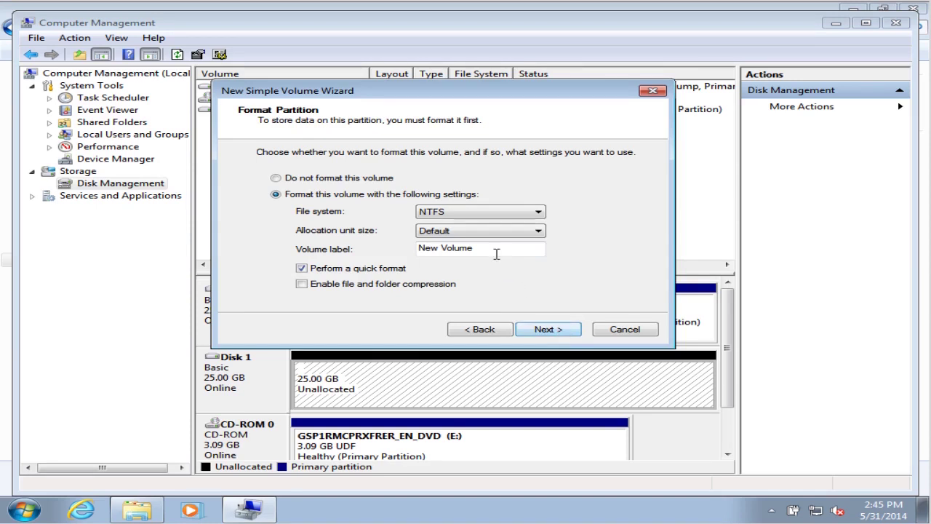
{"action": "left_click_drag", "start_coordinate": [497, 253], "coordinate": [219, 234]}
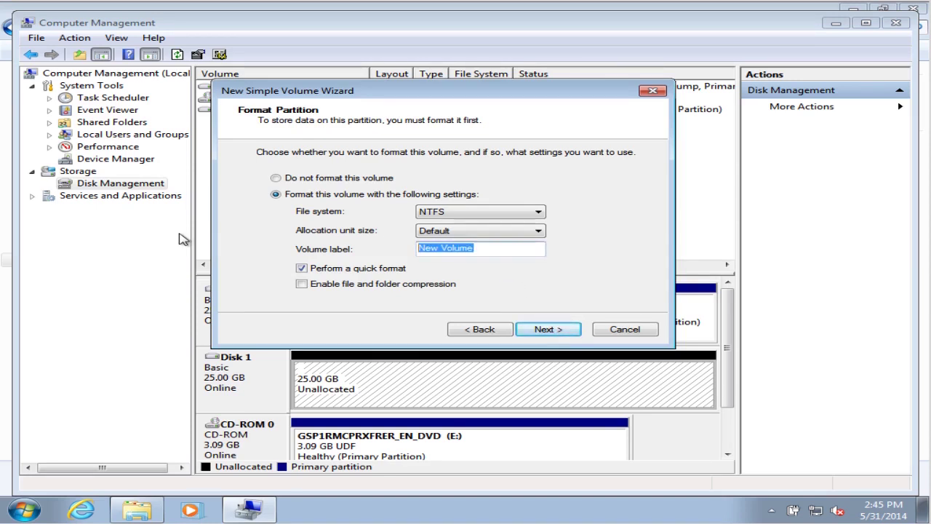
{"action": "type", "text": "Backup"}
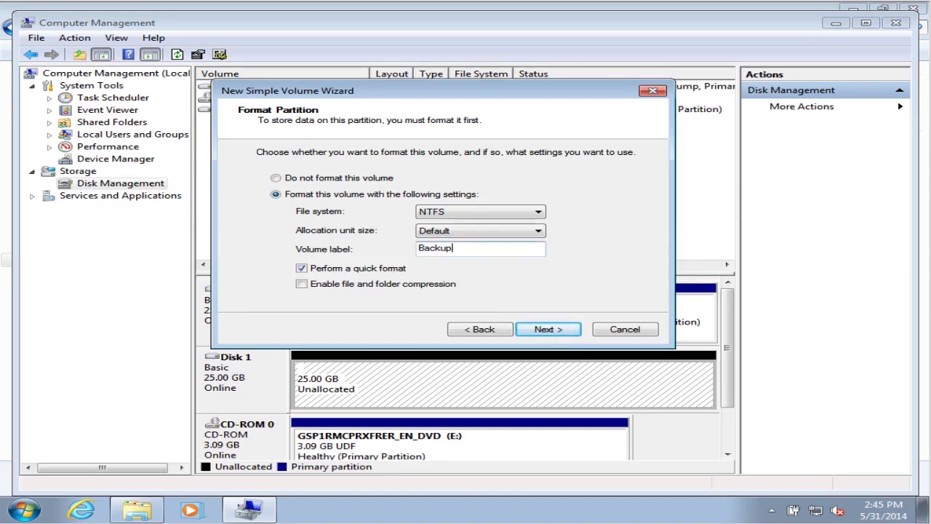
{"action": "left_click", "coordinate": [566, 329]}
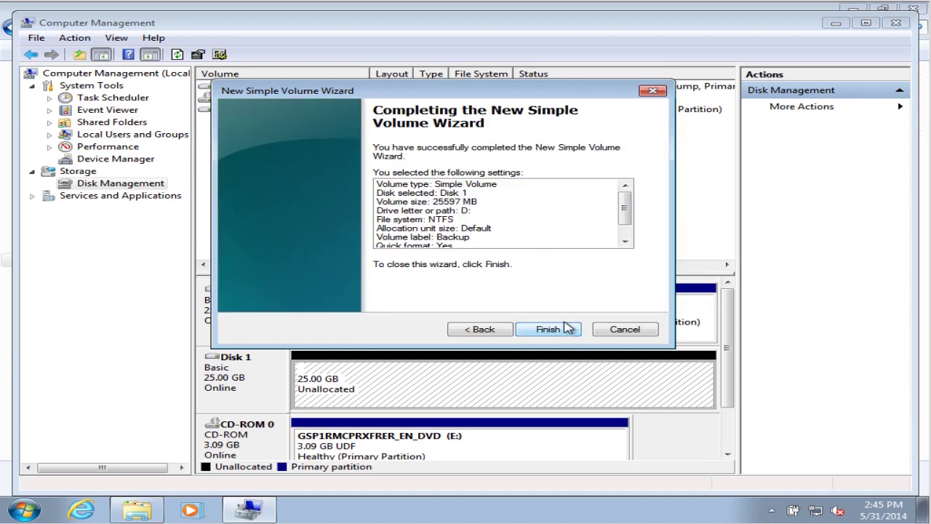
{"action": "left_click", "coordinate": [549, 329]}
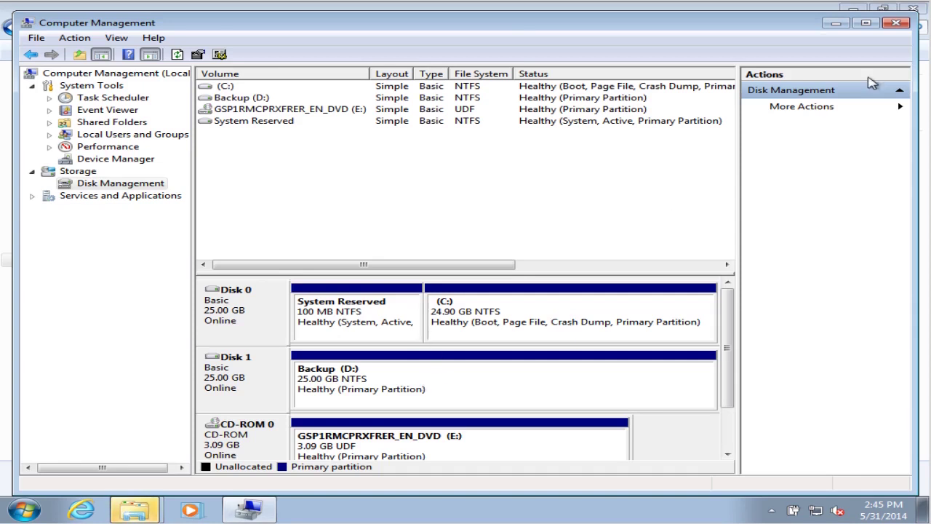
Close Computer Management and paste Autounattend.xml into the Backup (D:) drive
{"action": "left_click", "coordinate": [896, 22]}
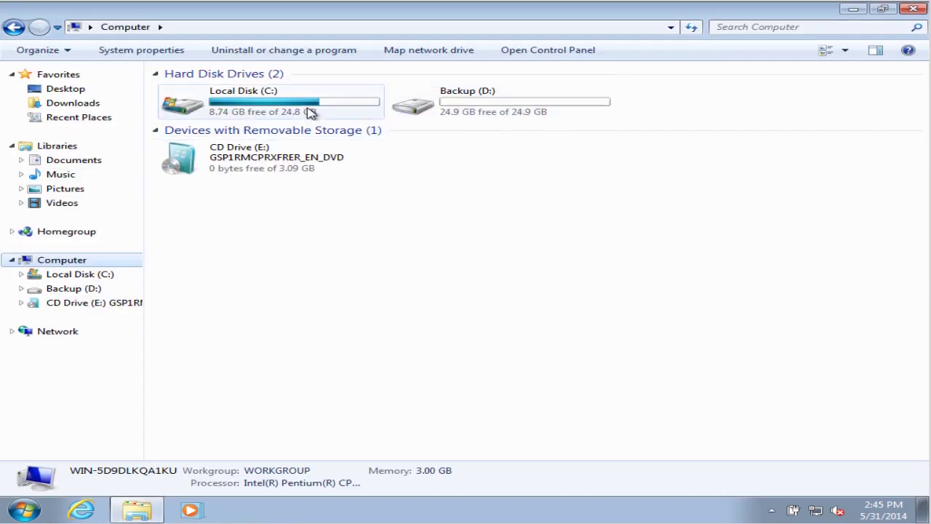
{"action": "double_click", "coordinate": [522, 100]}
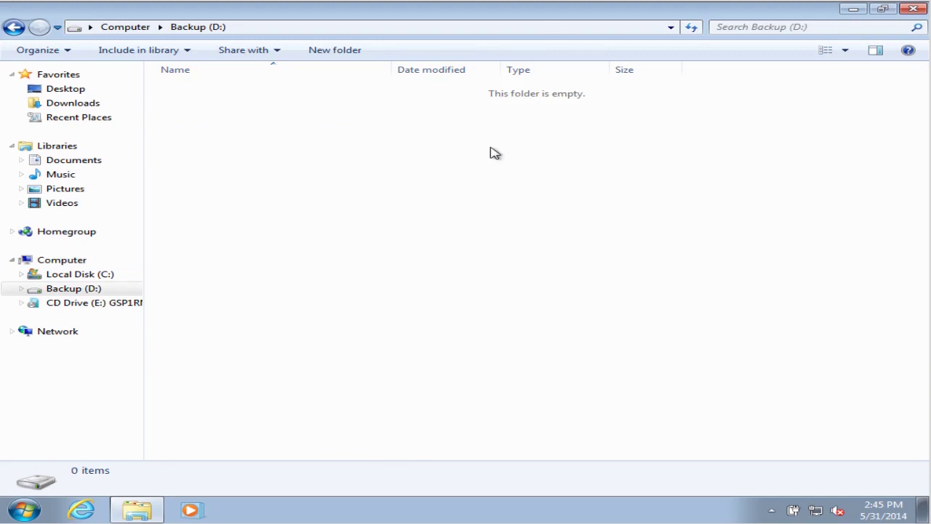
{"action": "right_click", "coordinate": [400, 269]}
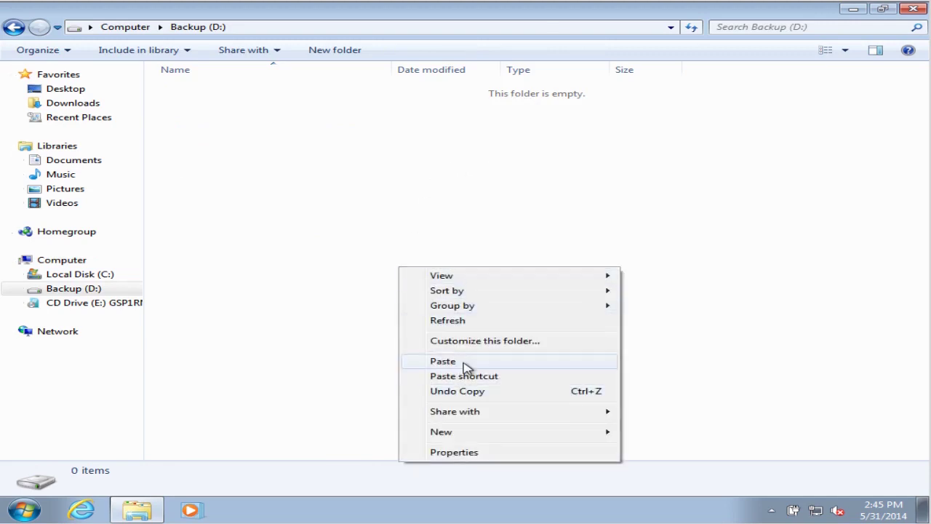
{"action": "left_click", "coordinate": [464, 364]}
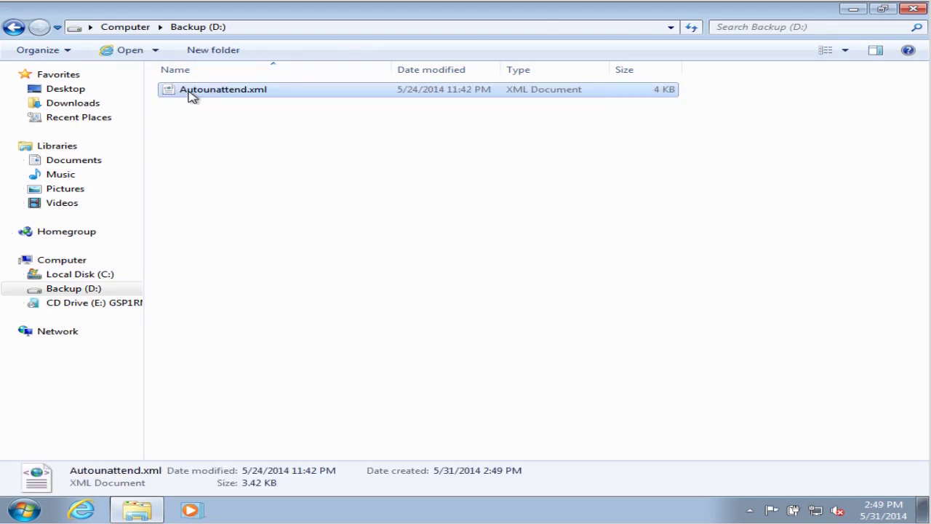
Rename the pasted Autounattend.xml to unattend.xml by removing the 'Auto' prefix
{"action": "right_click", "coordinate": [191, 96]}
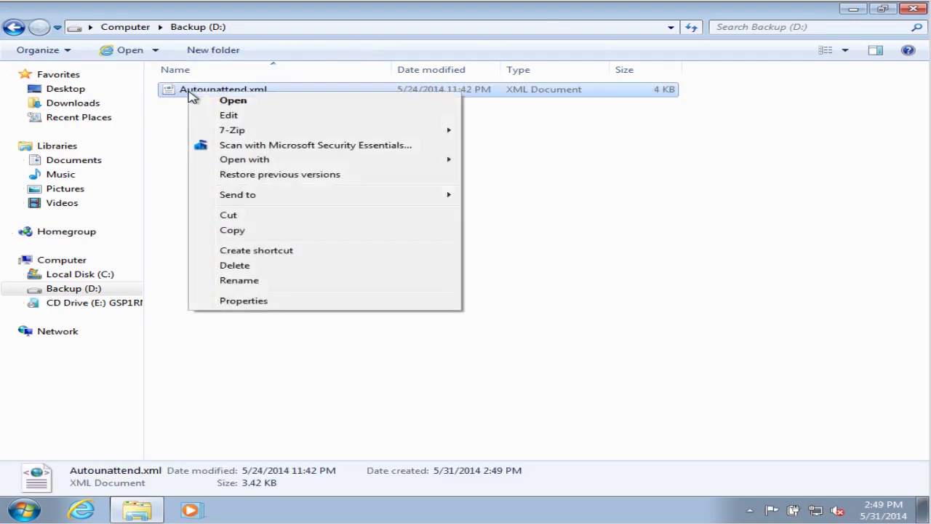
{"action": "left_click", "coordinate": [270, 281]}
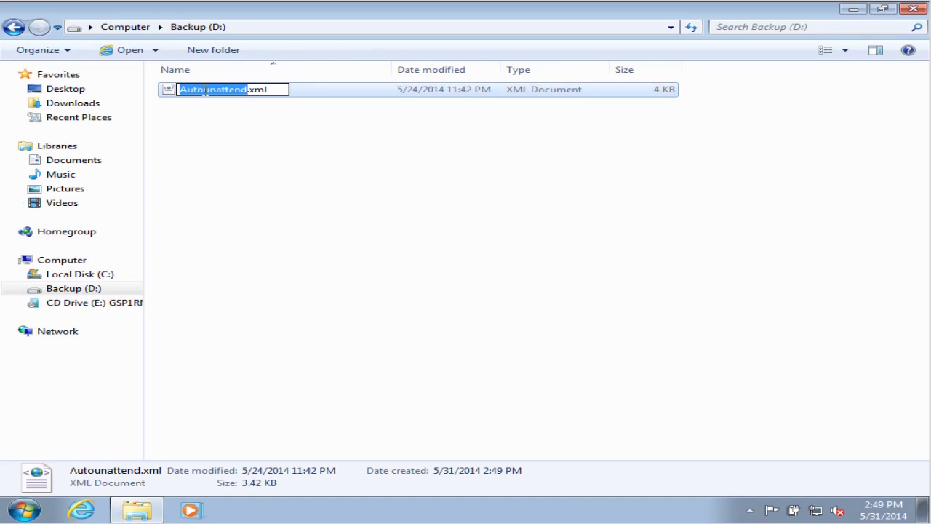
{"action": "left_click_drag", "start_coordinate": [204, 89], "coordinate": [3, 78]}
{"action": "key", "text": "Delete"}
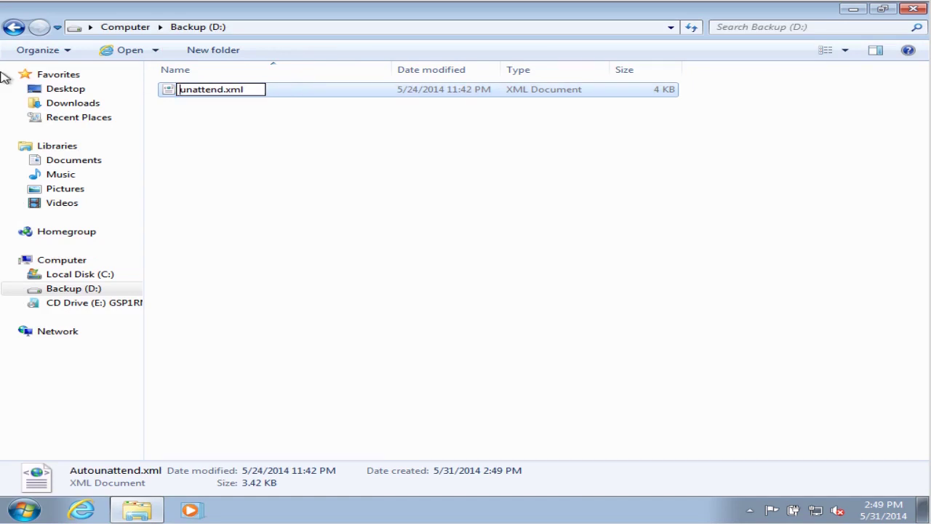
{"action": "left_click", "coordinate": [509, 124]}
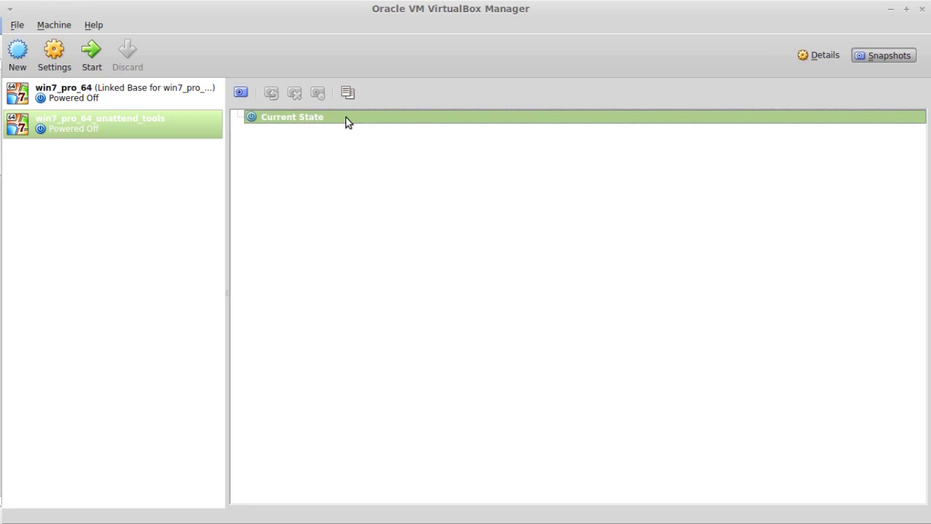
Take a snapshot of the current state named win7_pro_64_unattend_tools_complete
{"action": "right_click", "coordinate": [346, 121]}
{"action": "left_click", "coordinate": [360, 125]}
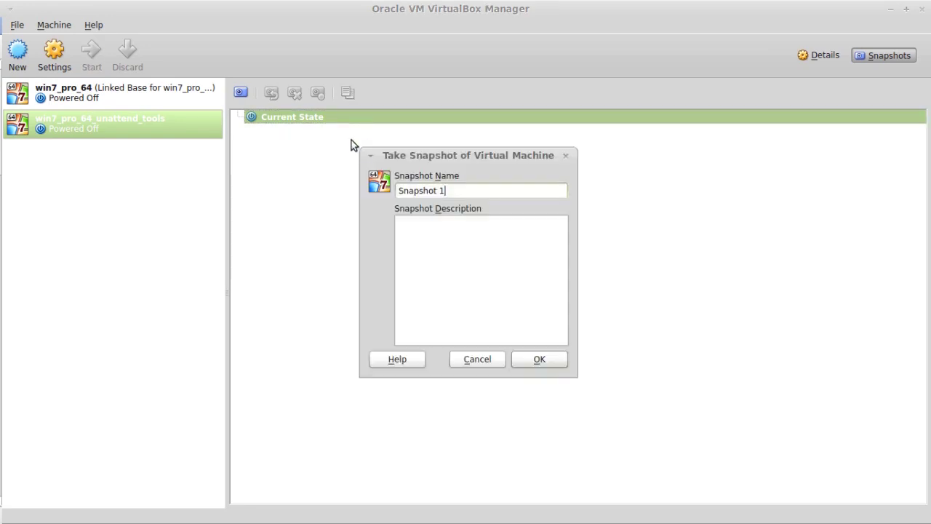
{"action": "type", "text": "win7_"}
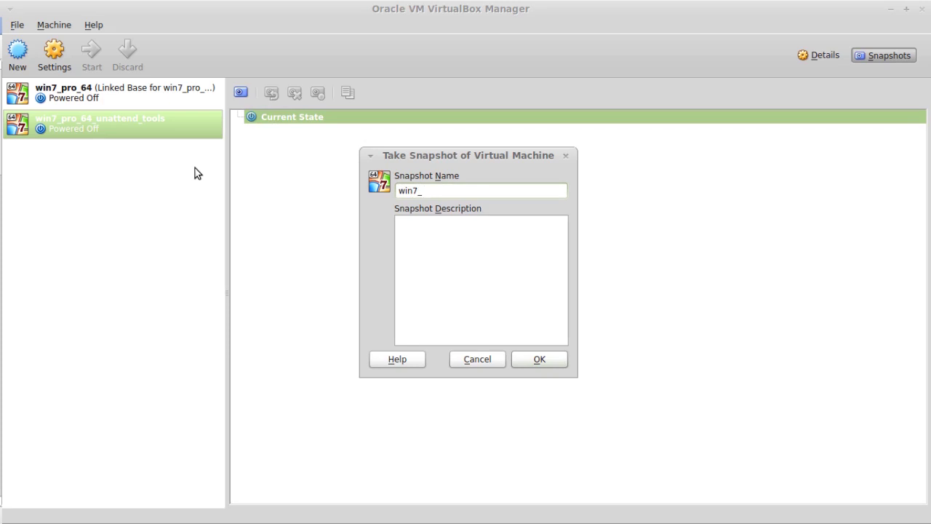
{"action": "type", "text": "pro_64_unattend_tools_complete"}
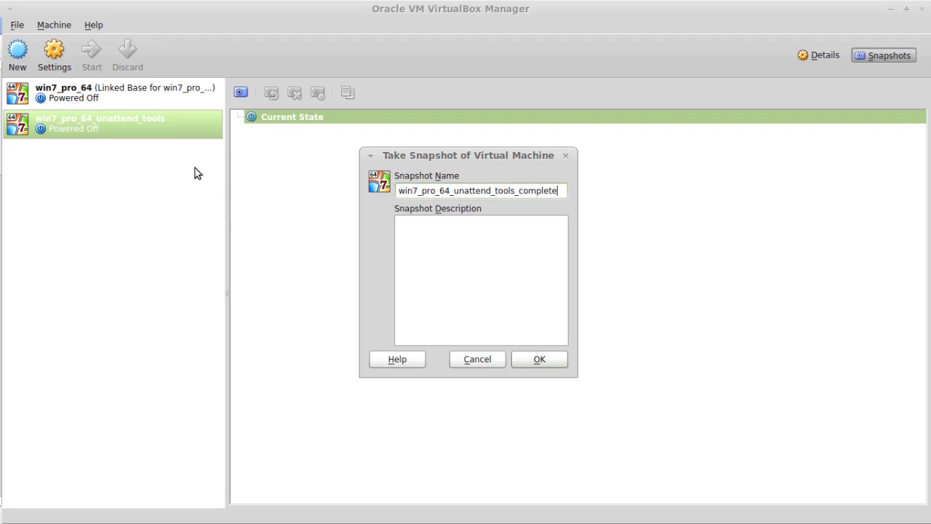
{"action": "left_click", "coordinate": [542, 358]}
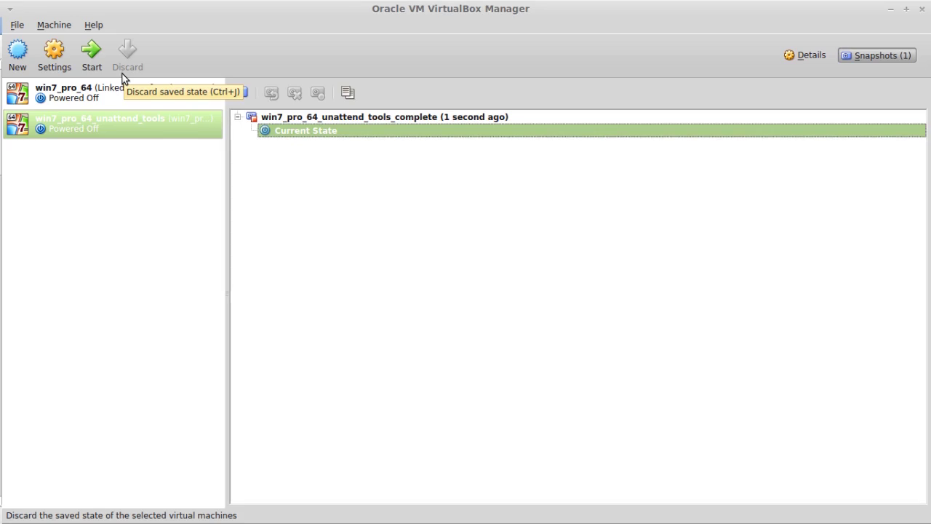
Select the win7_pro_64 machine to view its post-install and Linked Base snapshots
{"action": "left_click", "coordinate": [53, 99]}
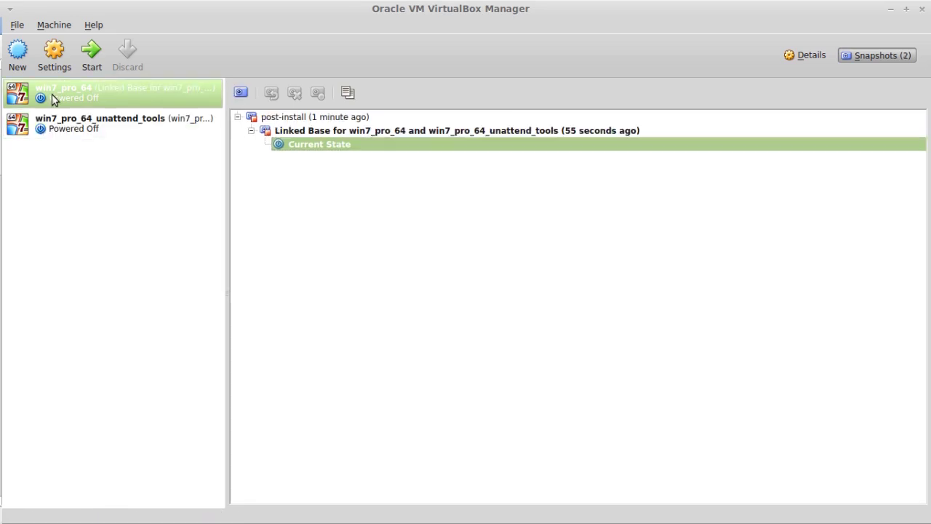